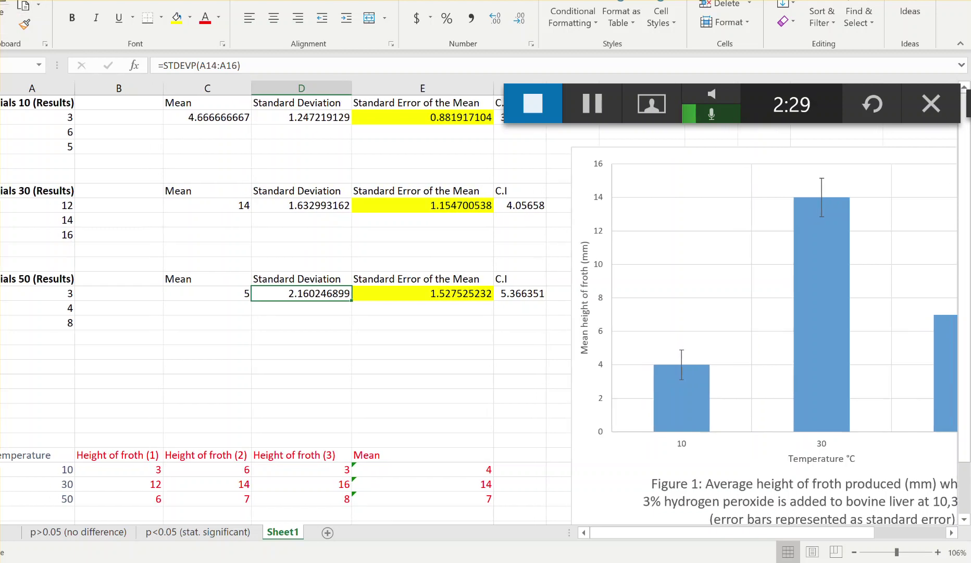
Rename the first data block's heading, "Trials 10 (Results)", to "temp 0"
left_click(38, 102)
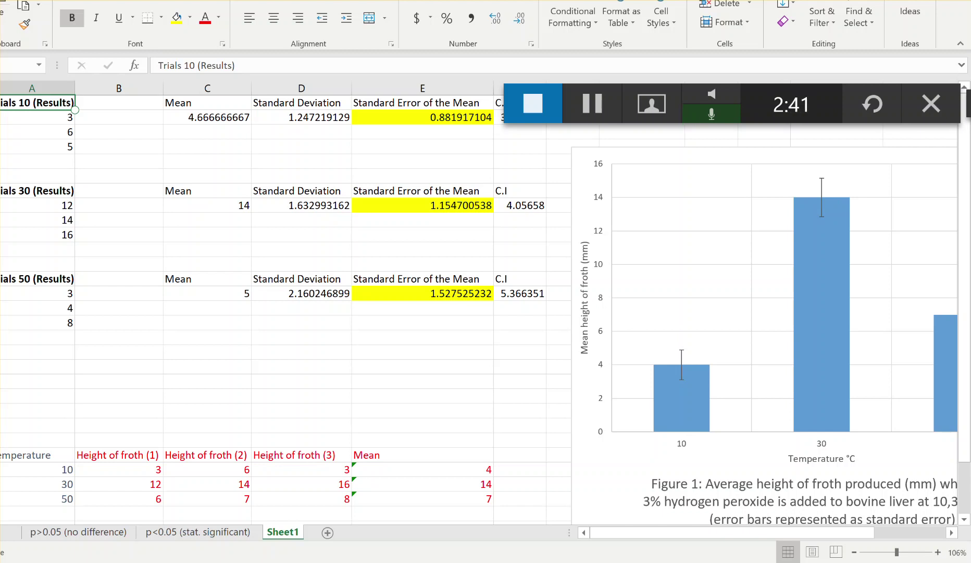
key("Down")
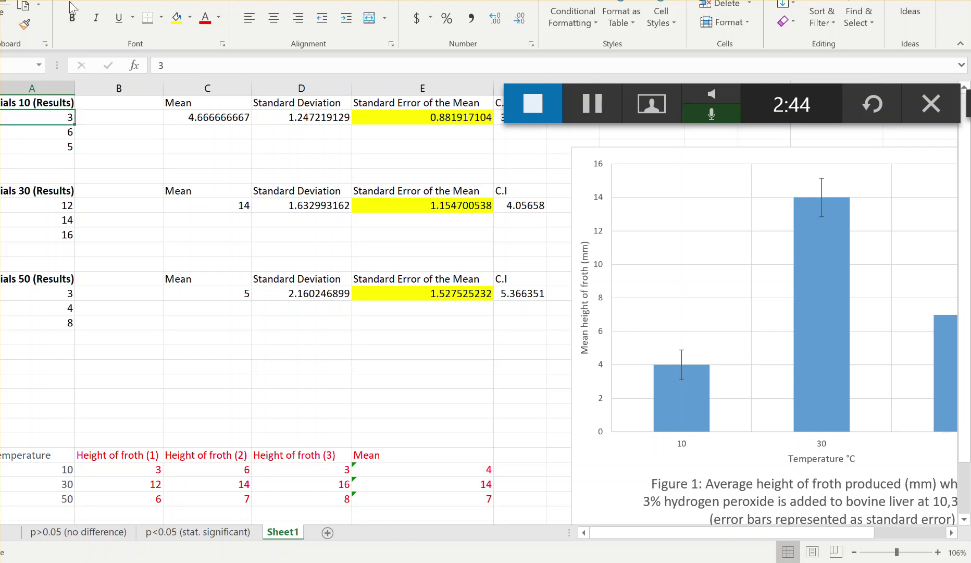
left_click(51, 101)
type("temp 0")
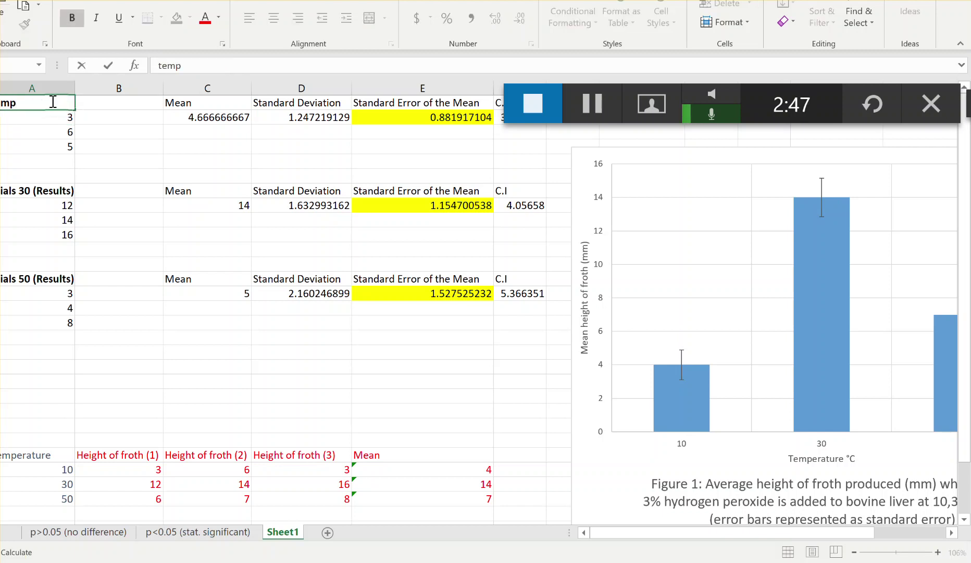
key("Return")
Rename the second data block's heading, "Trials 30 (Results)", to "temp 20"
key("Down")
key("Down")
key("Down")
key("Down")
key("Down")
key("Down")
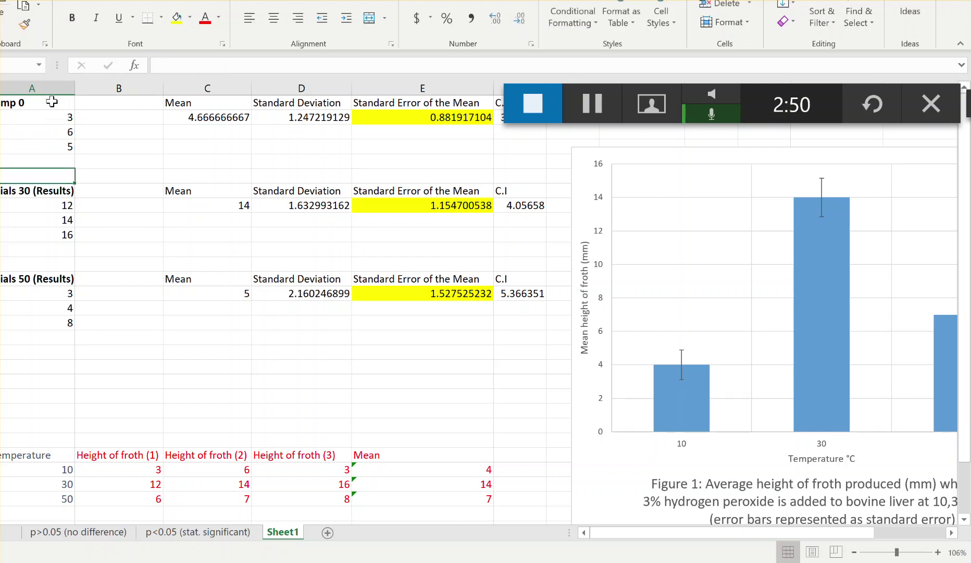
key("Up")
type("temp 20")
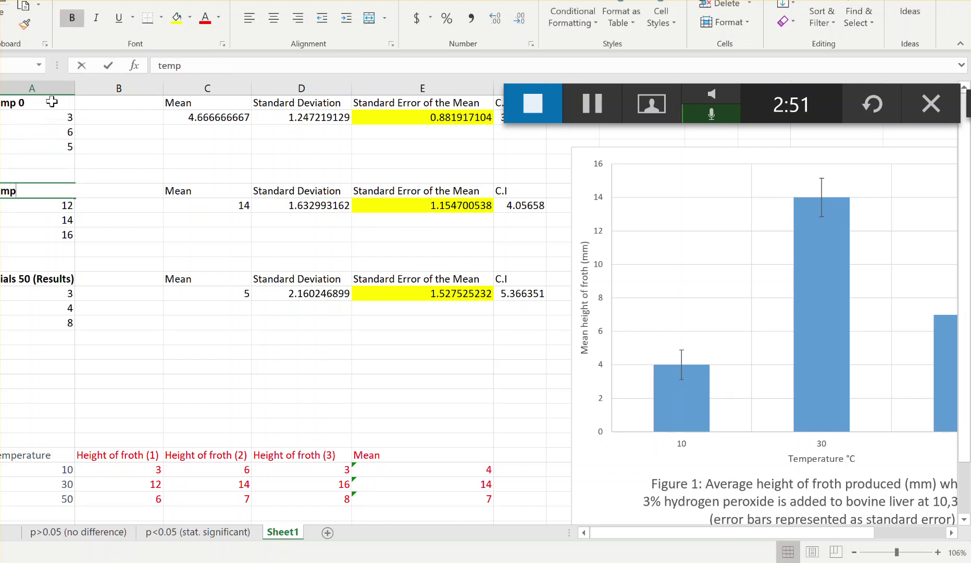
key("Return")
Rename the third data block's heading, "Trials 50 (Results)", to "temp23"
key("Down")
key("Down")
key("Down")
key("Down")
key("Down")
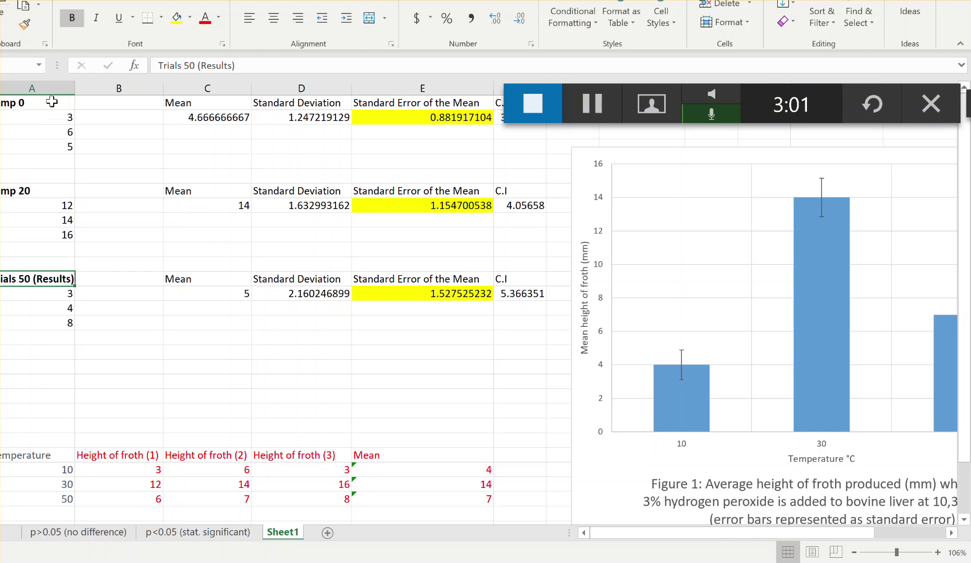
type("te")
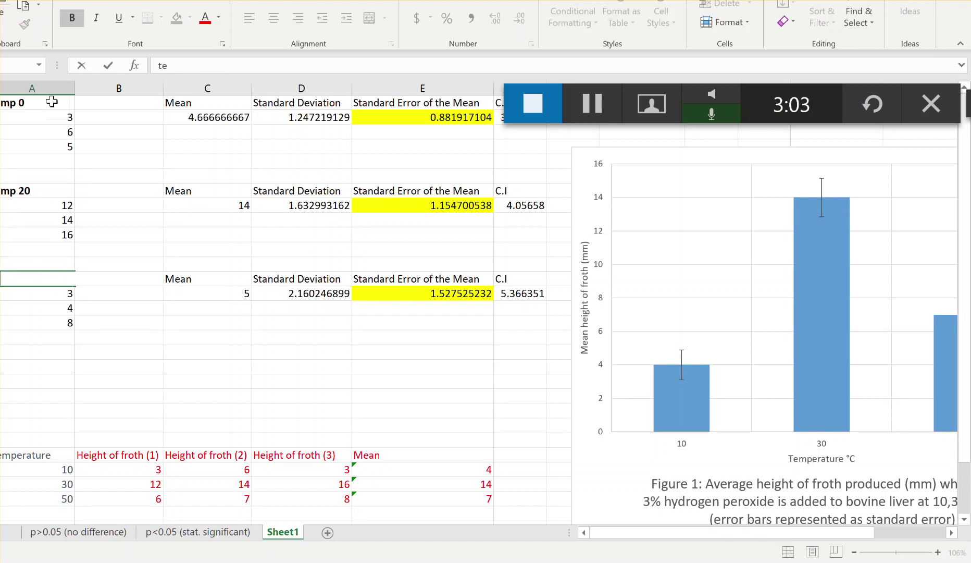
type("mp23")
key("Return")
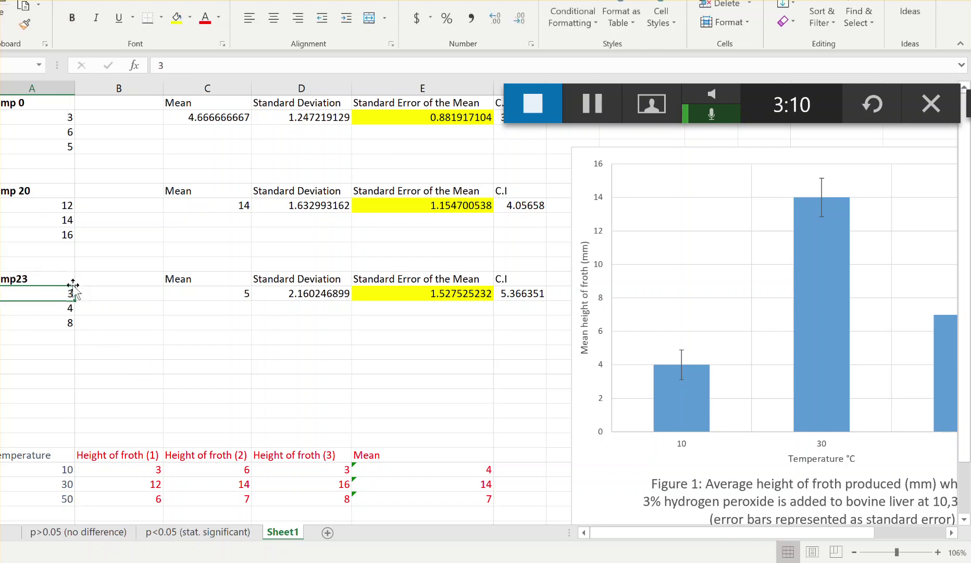
Move the whole temperature and height-of-froth table, including its Mean column, twelve rows further down in column A
scroll(111, 354, "down", 3)
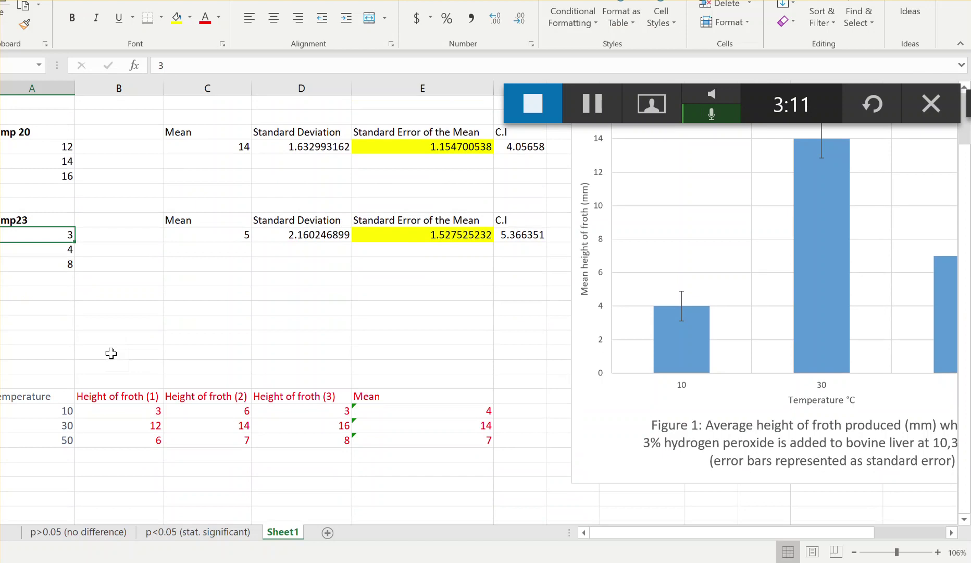
left_click_drag(21, 352, 486, 399)
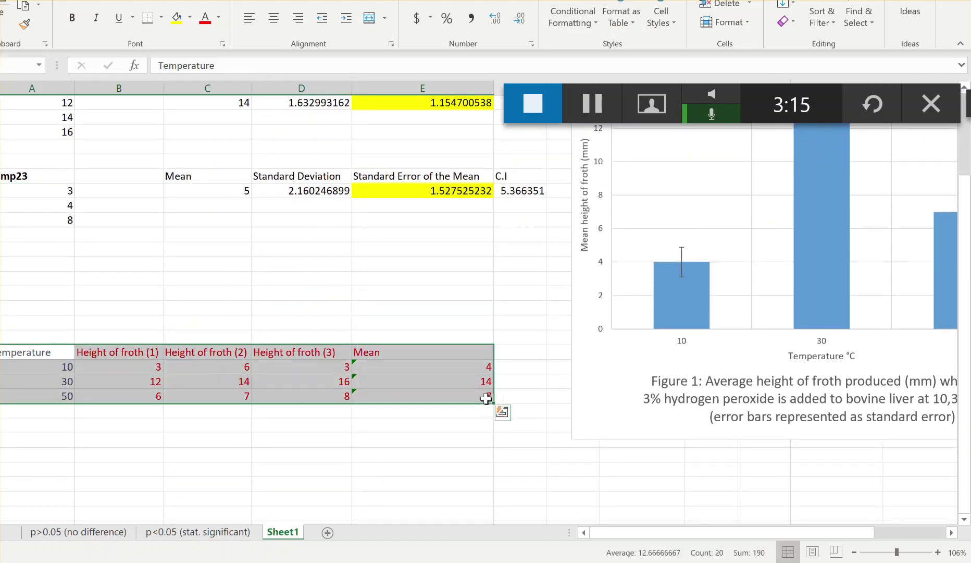
key("ctrl+c")
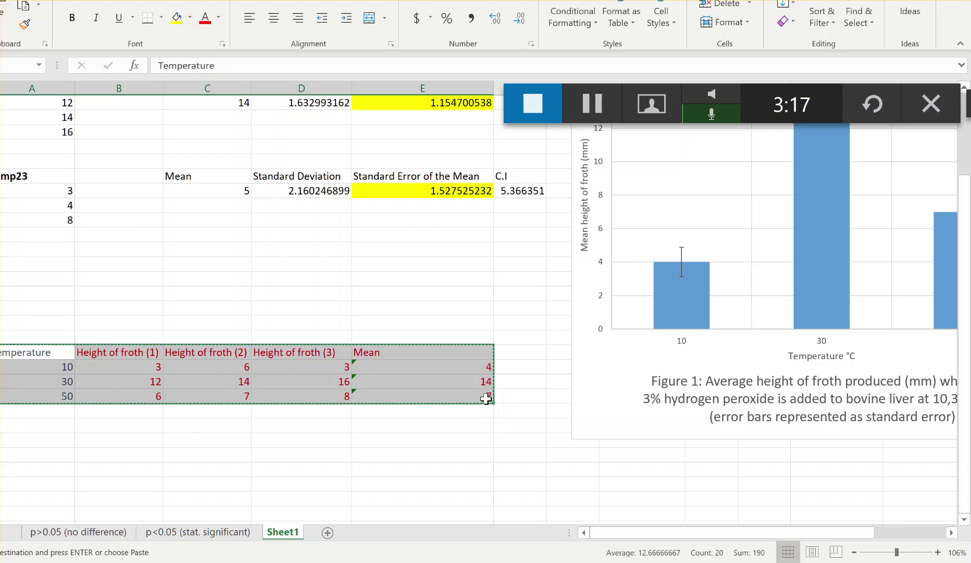
scroll(486, 398, "down", 2)
left_click(42, 426)
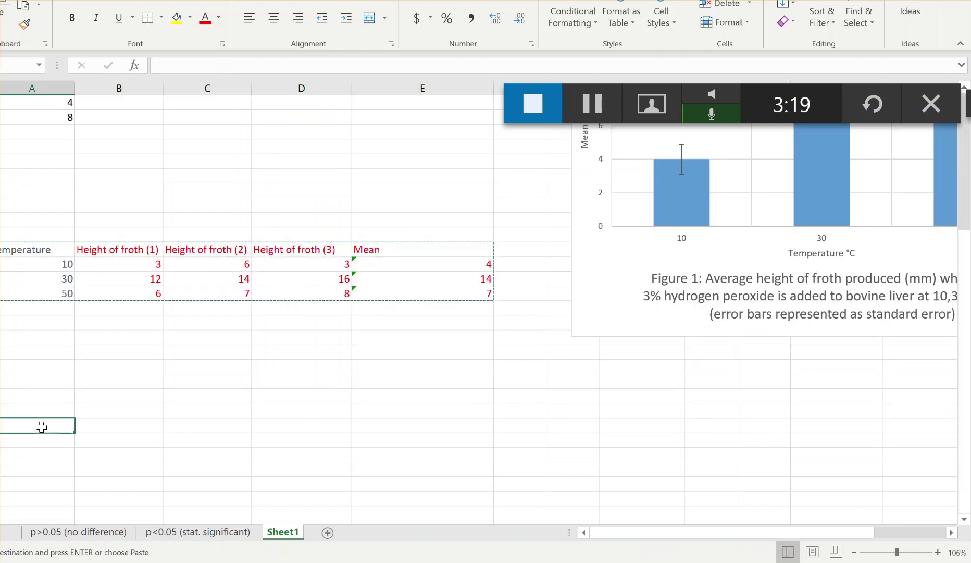
key("ctrl+v")
Duplicate the temp23 block with its statistics, leaving two blank rows below the original, and title the copy "temp 80"
scroll(102, 296, "up", 5)
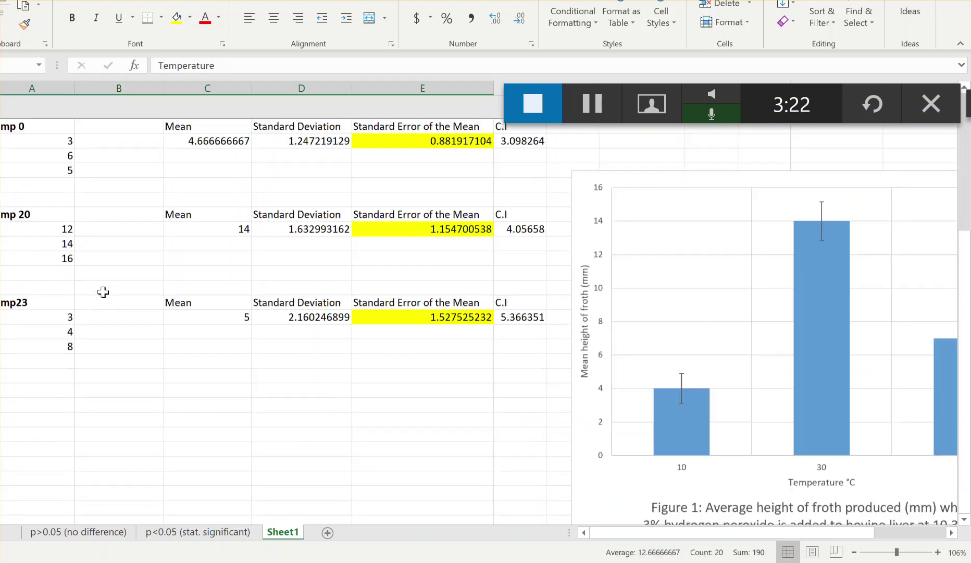
left_click_drag(48, 278, 530, 324)
key("ctrl+c")
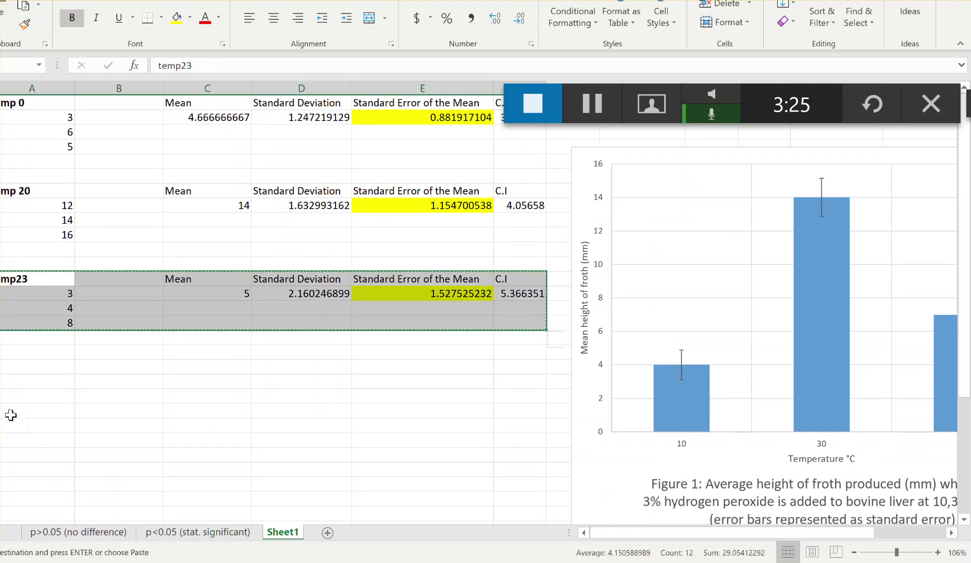
left_click(32, 370)
key("ctrl+v")
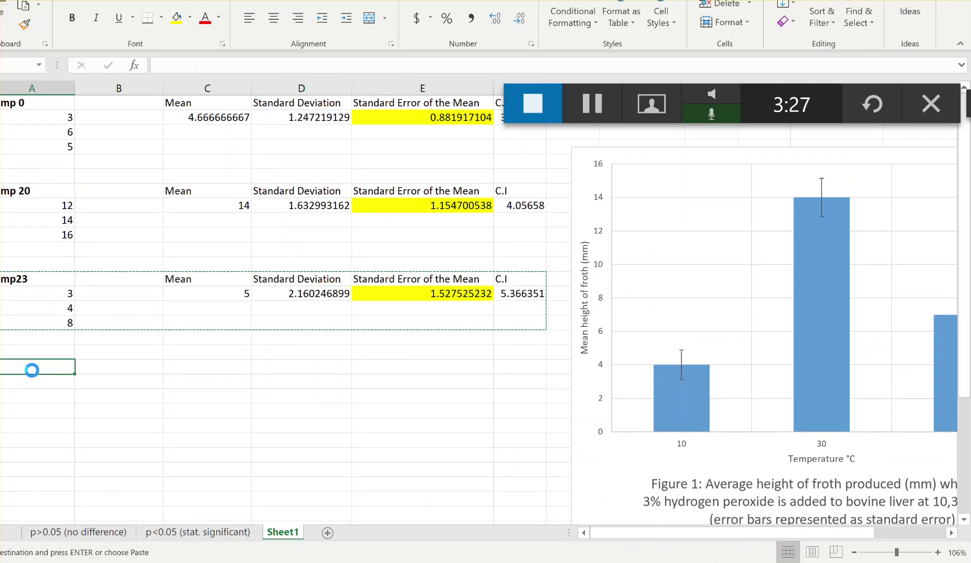
left_click(32, 370)
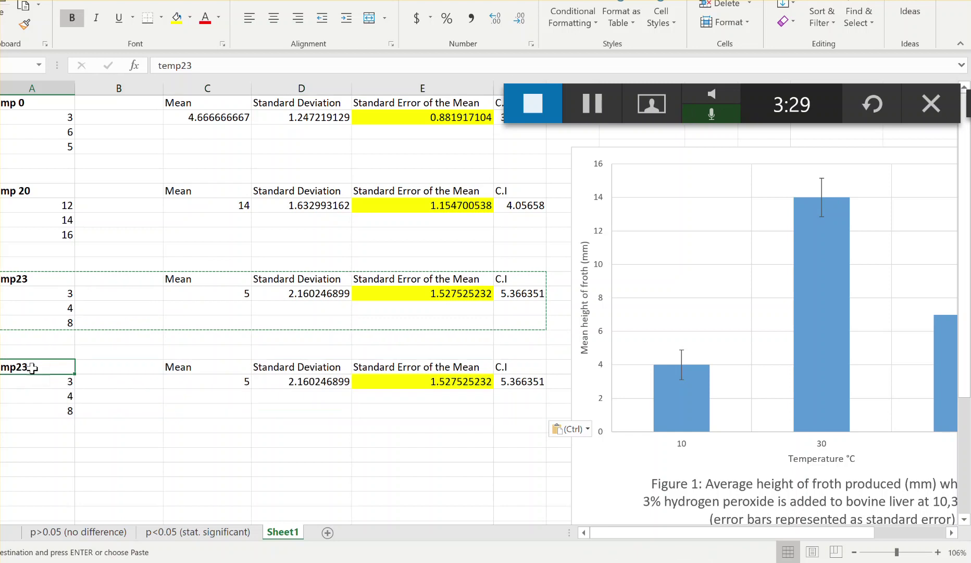
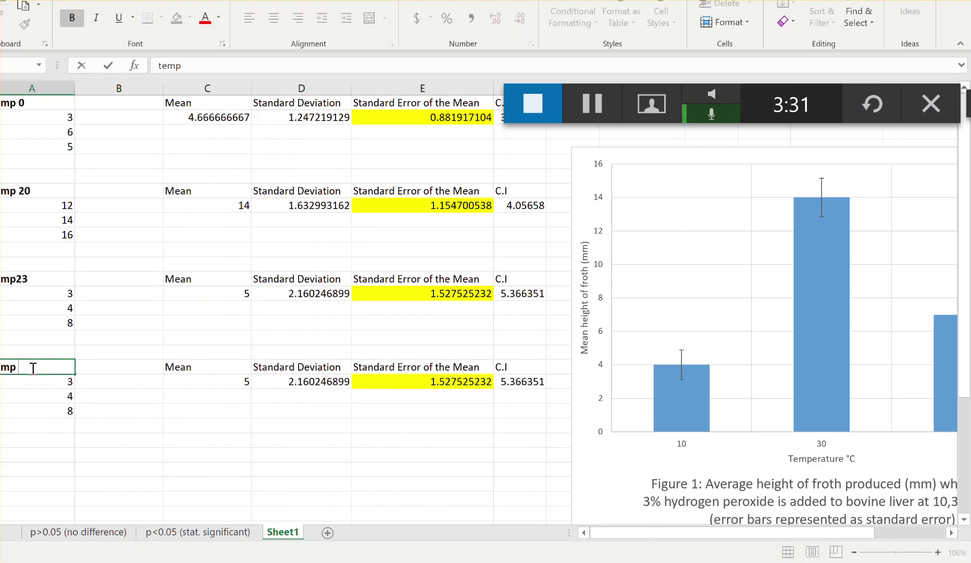
left_click(50, 448)
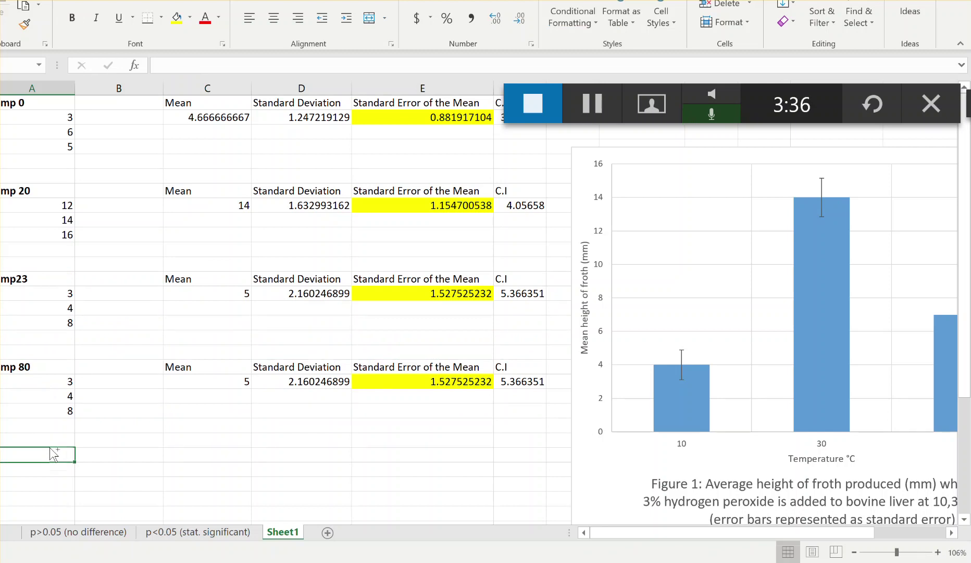
Duplicate the temp 80 block with its statistics, leaving two blank rows below the original, and title the copy "temp 100"
left_click_drag(62, 371, 527, 404)
key("ctrl+c")
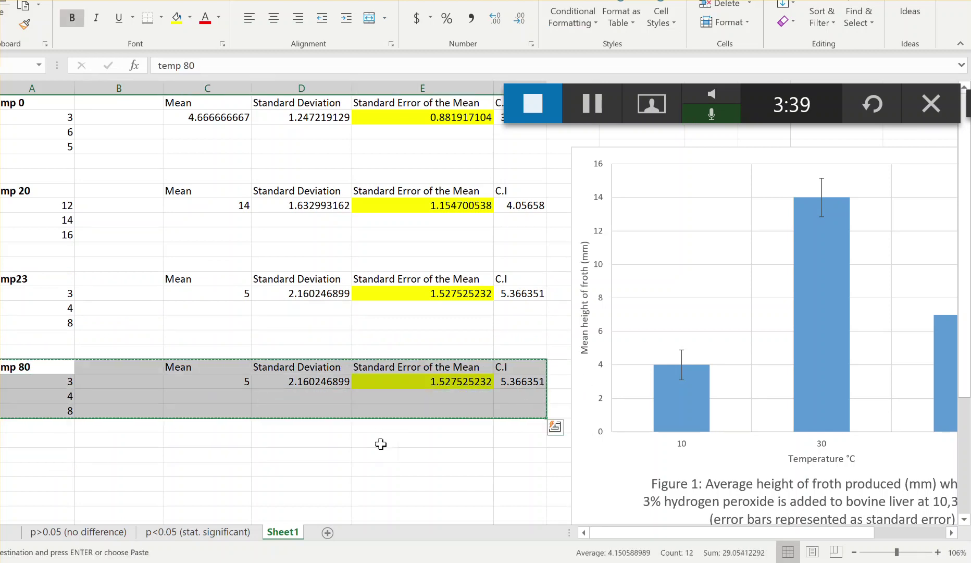
left_click(31, 456)
key("ctrl+v")
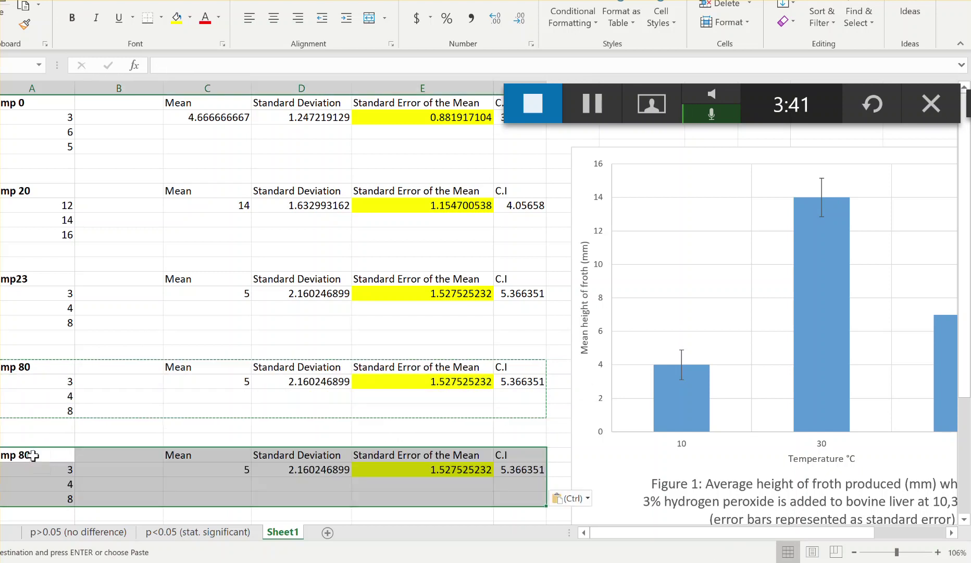
left_click(32, 456)
double_click(34, 456)
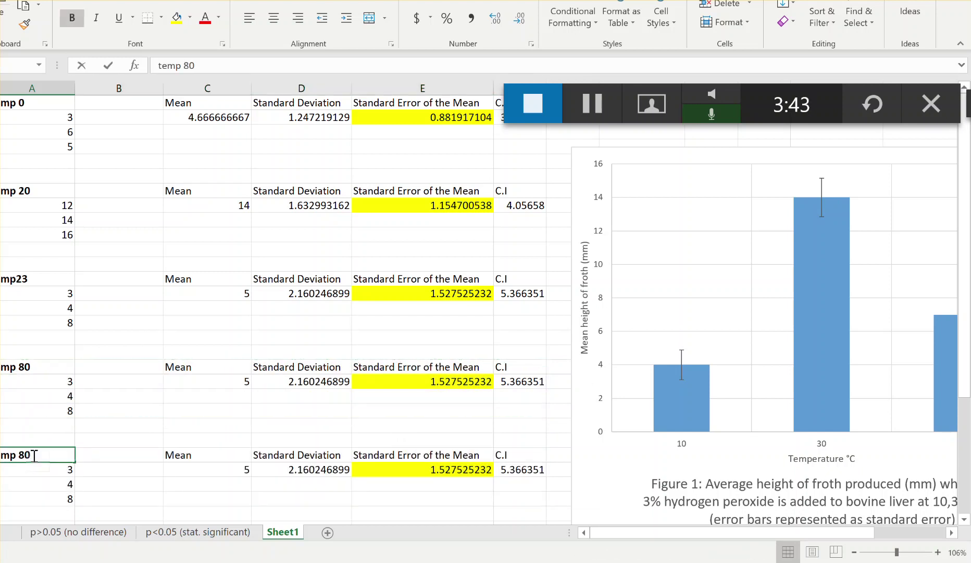
key("BackSpace")
key("BackSpace")
type("100")
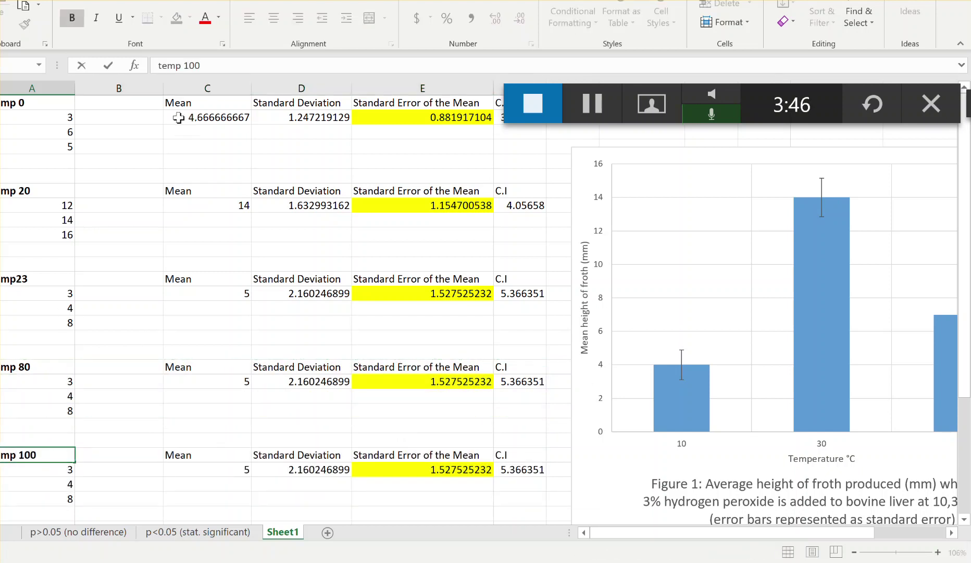
Clear the third temp 0 result and set the first two results to 8 and 3.2
left_click(54, 147)
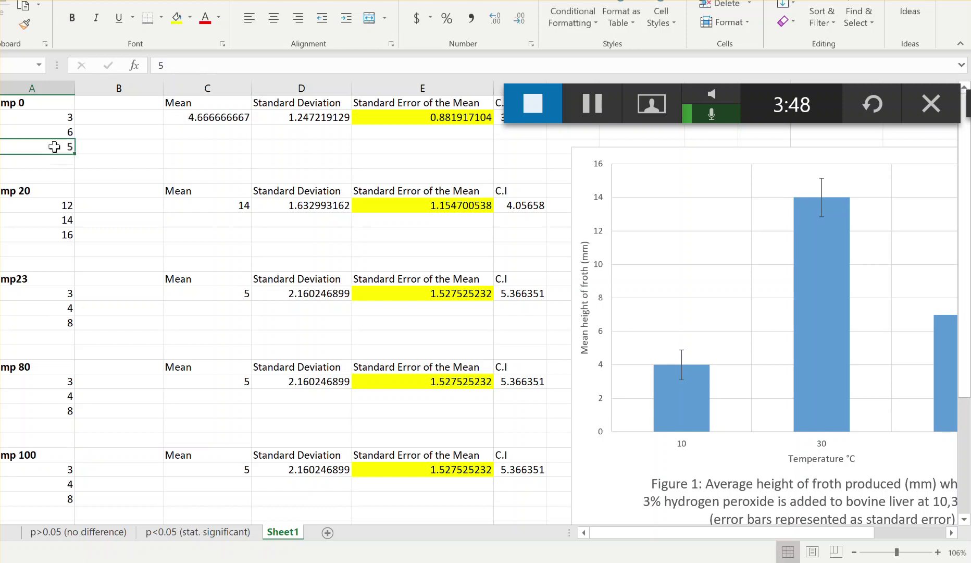
key("BackSpace")
key("Up")
key("Up")
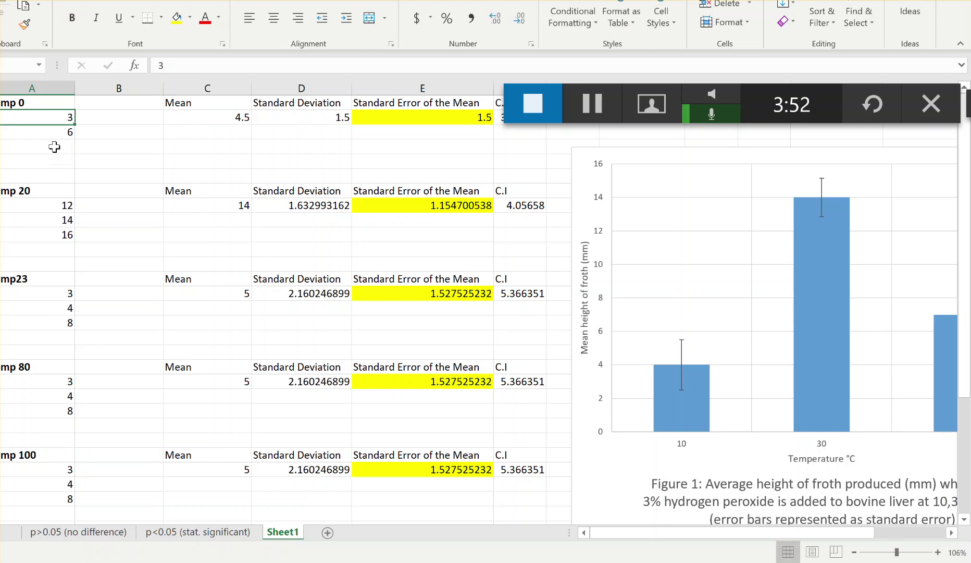
left_click(791, 110)
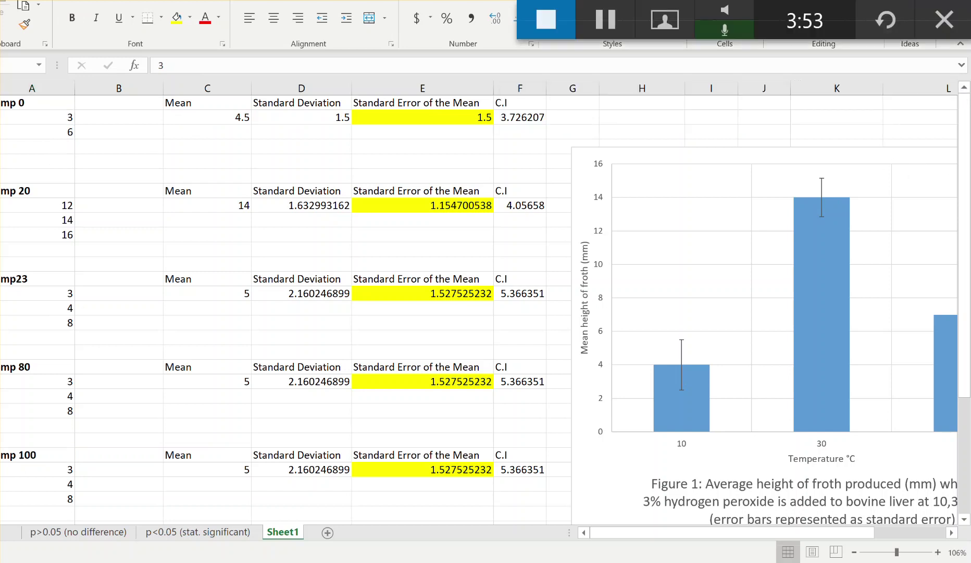
left_click(67, 114)
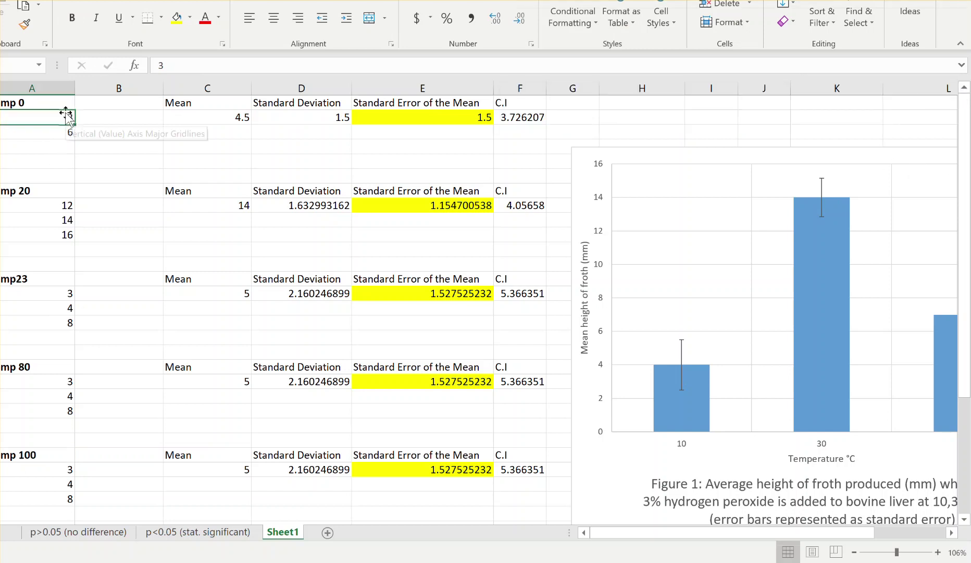
type("8")
key("Return")
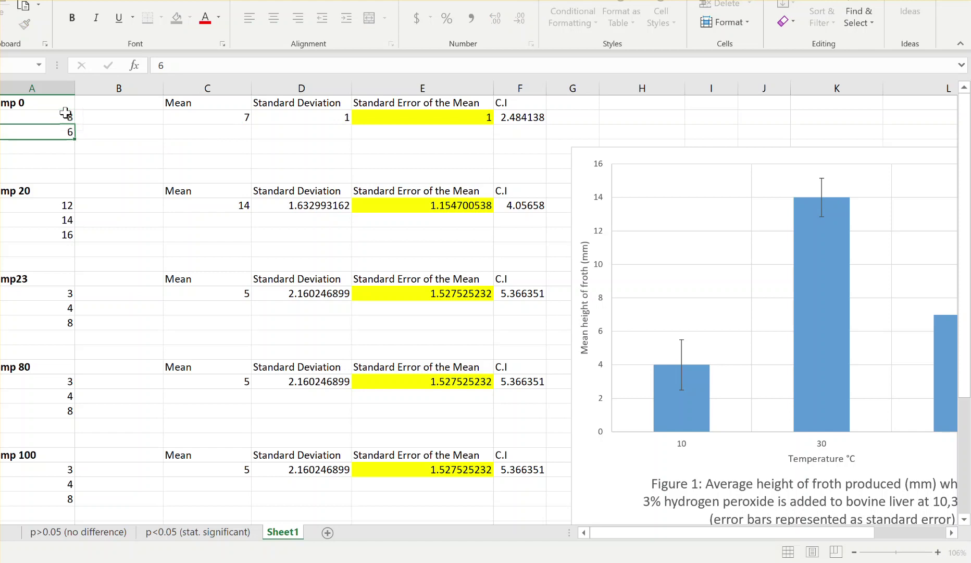
type("3.2")
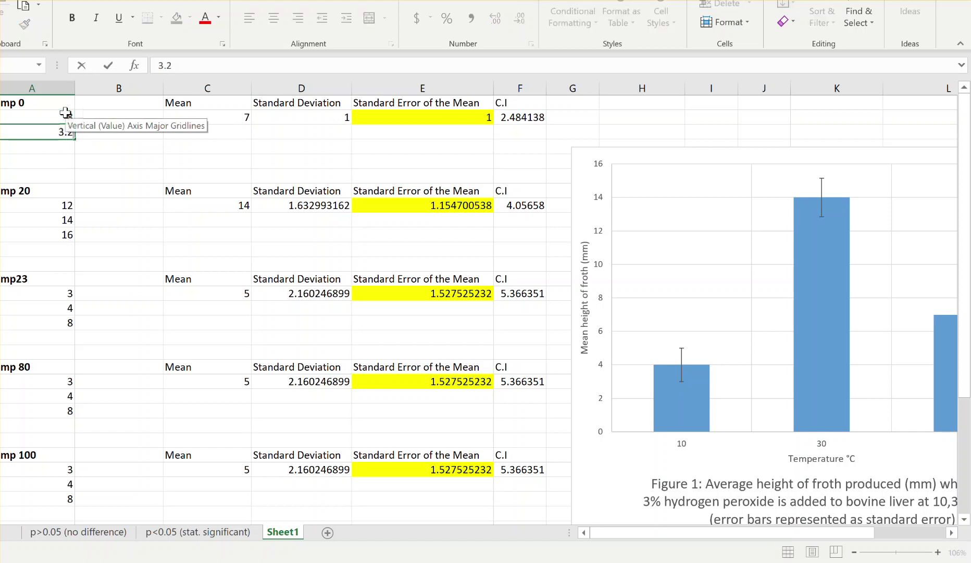
key("Tab")
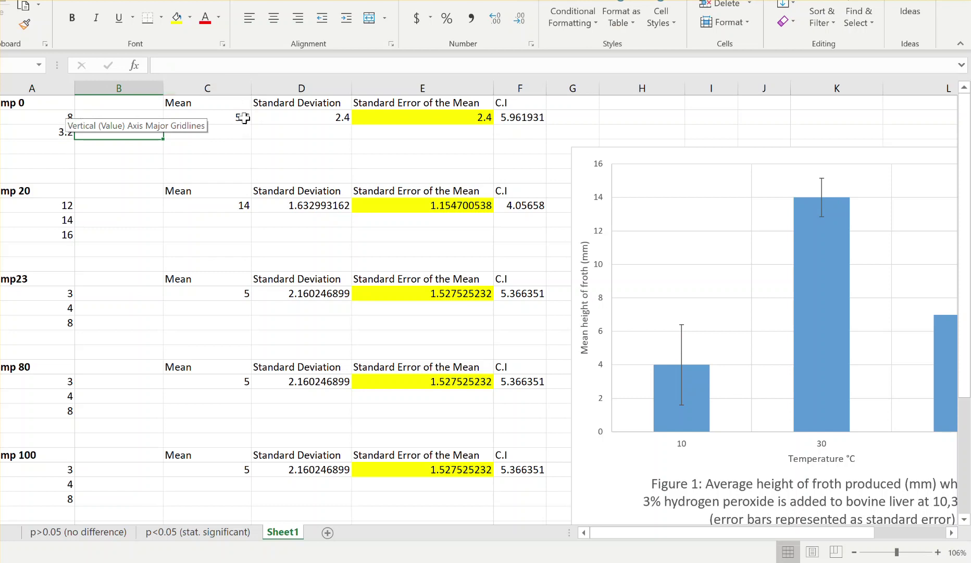
Set the first two temp 20 results to 1.6 each and clear the third result
left_click(62, 205)
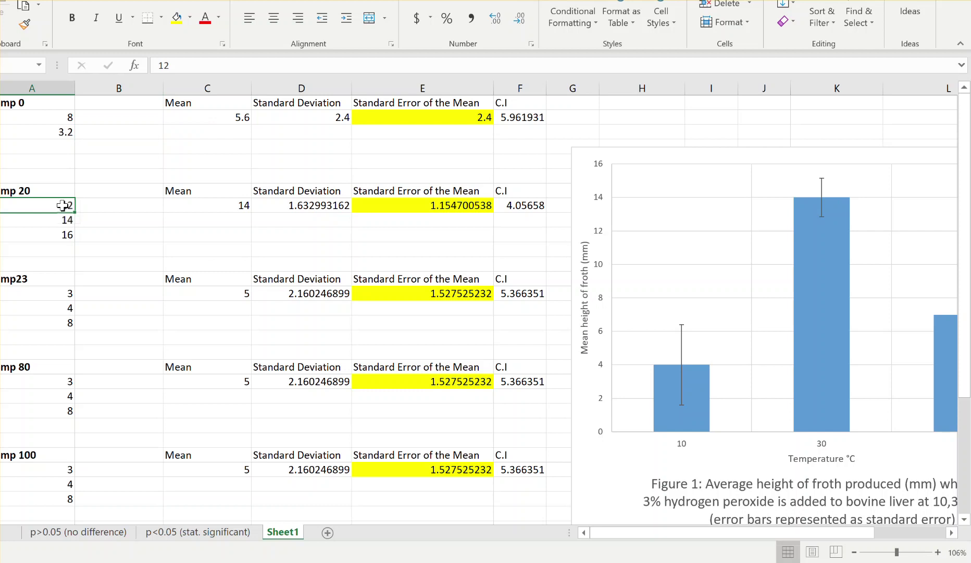
type("1.6")
key("Return")
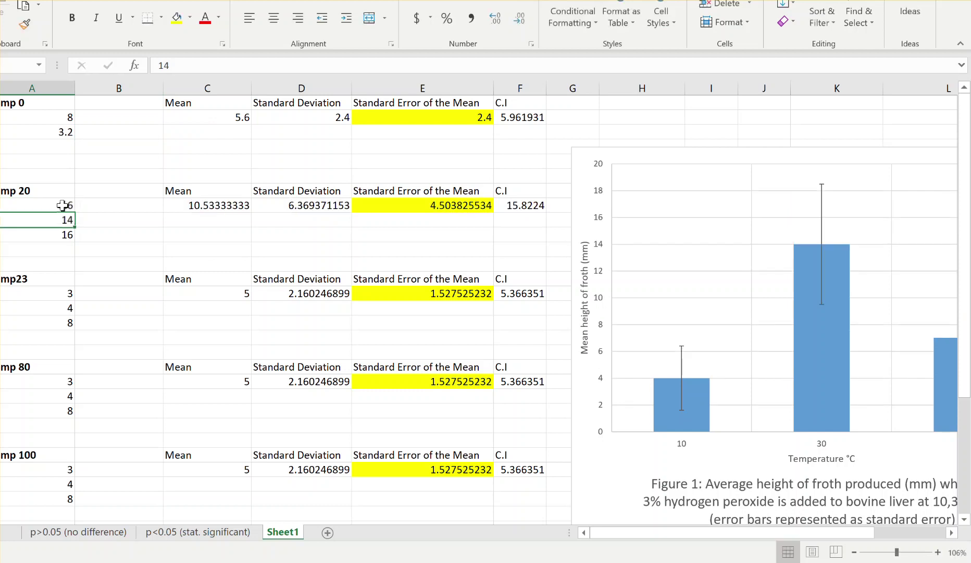
double_click(62, 206)
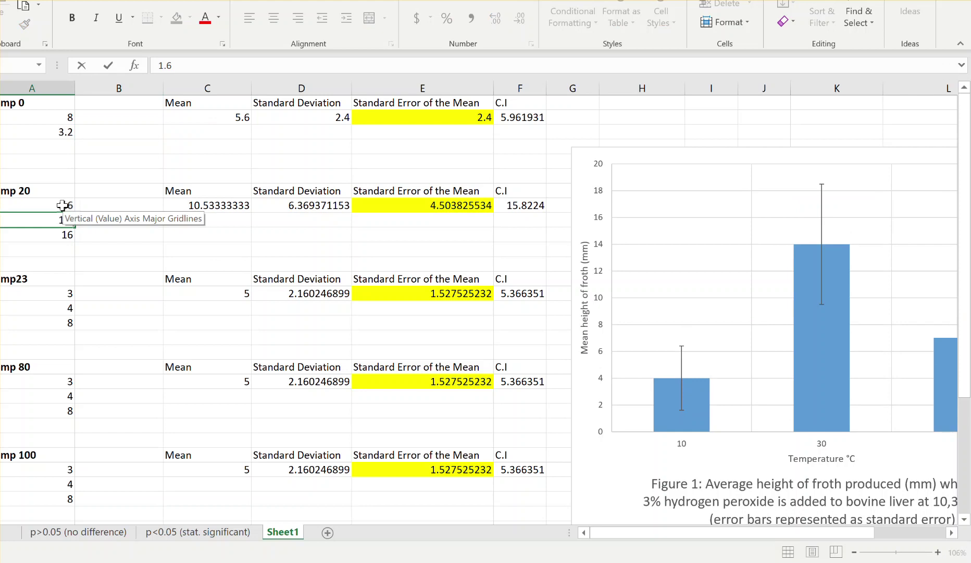
type("1.6")
key("Return")
key("BackSpace")
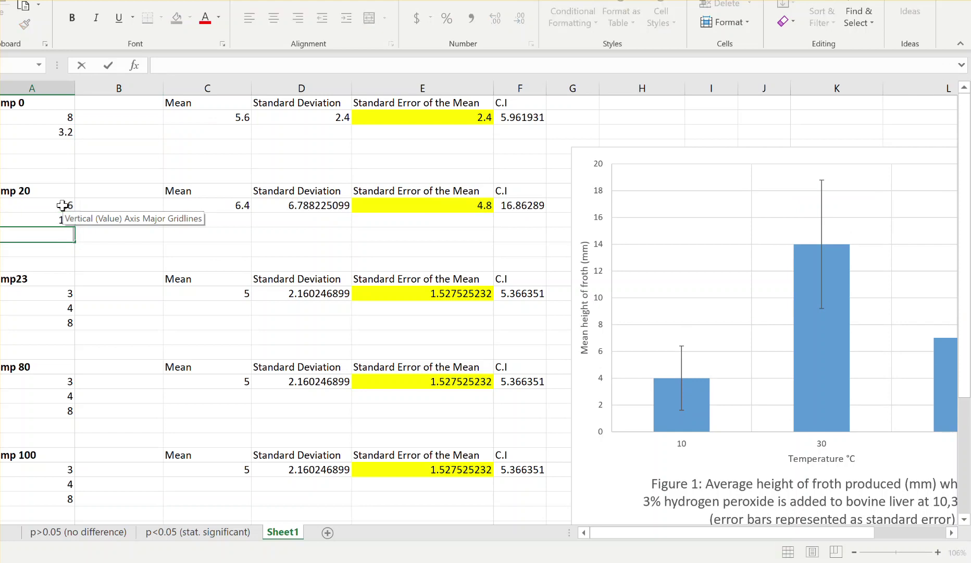
key("Return")
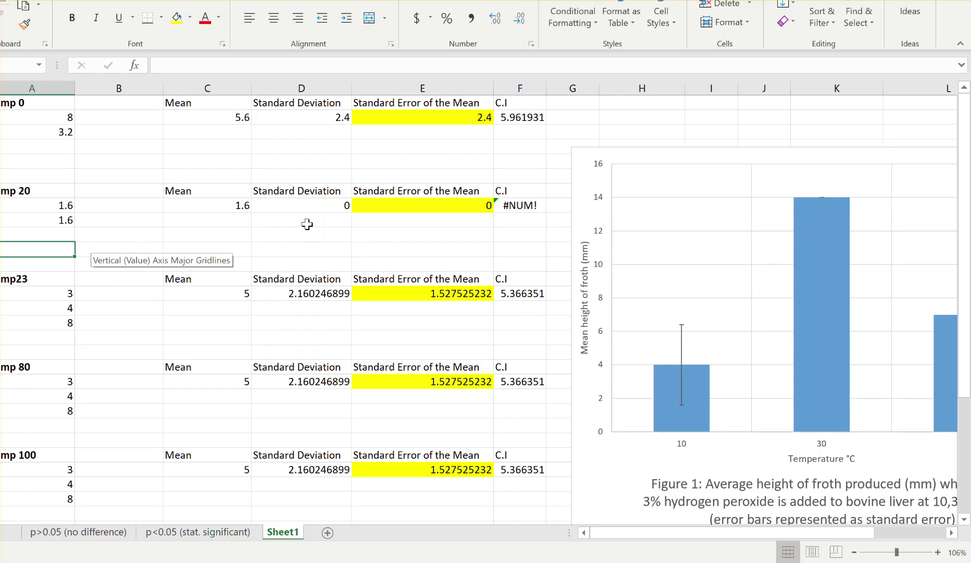
Clear the third temp23 result and set the first two results to 9.6 and 4.8
key("Down")
key("Down")
key("Down")
key("Down")
key("Down")
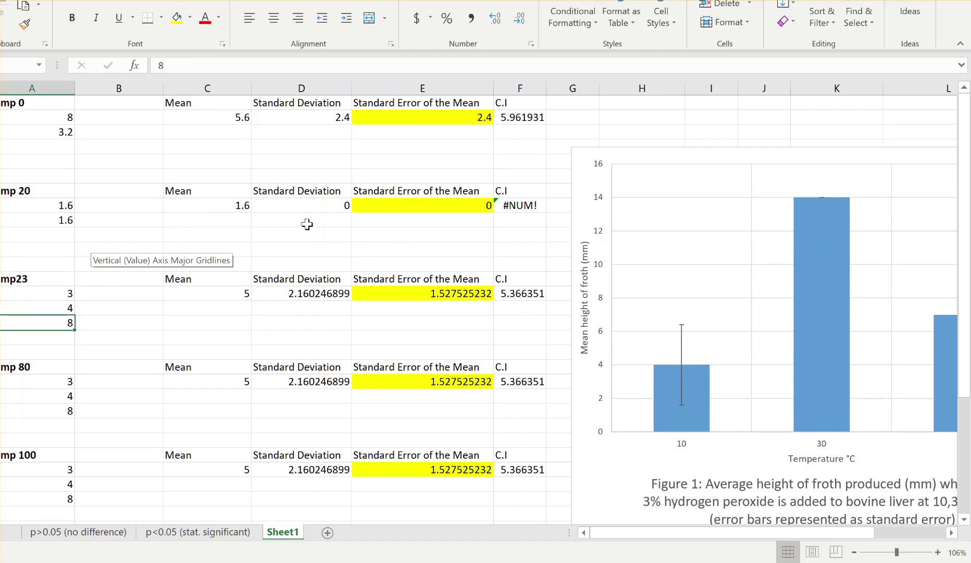
key("BackSpace")
key("Up")
key("Up")
key("Up")
key("Down")
type("9.6")
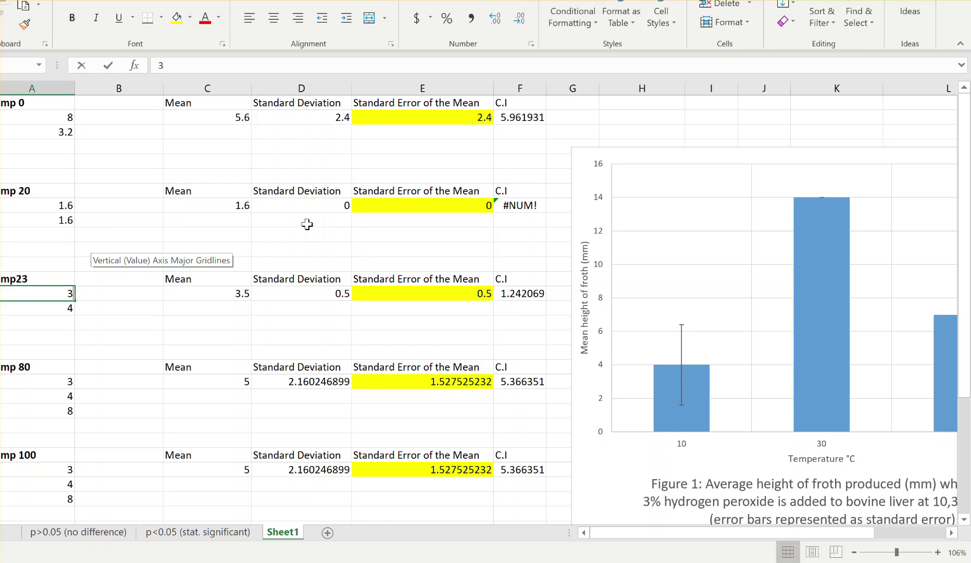
key("Return")
type("4.8")
key("Return")
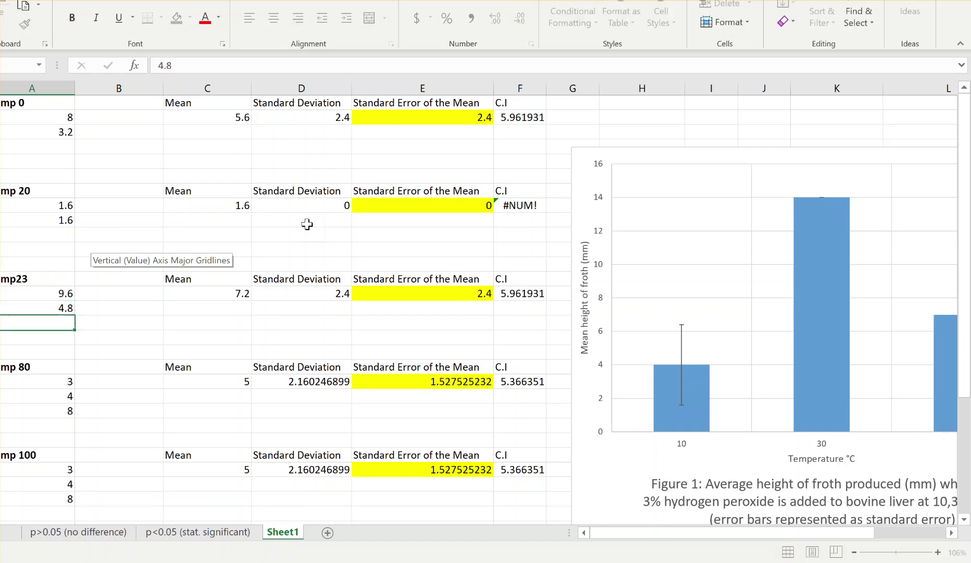
Set the first two temp 80 results to 24 and 0 and clear the third result
key("Down")
key("Down")
key("Down")
key("Down")
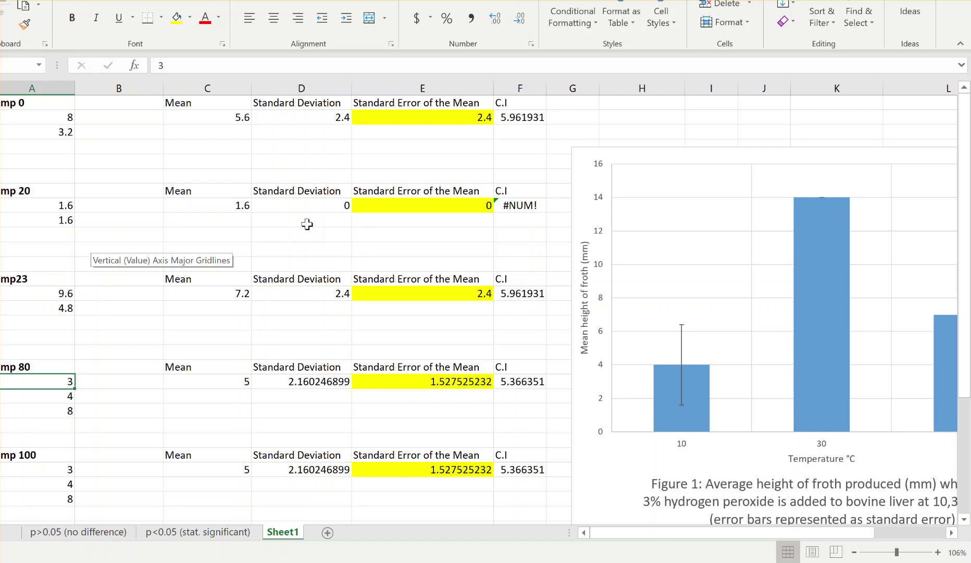
type("24")
key("Return")
type("0")
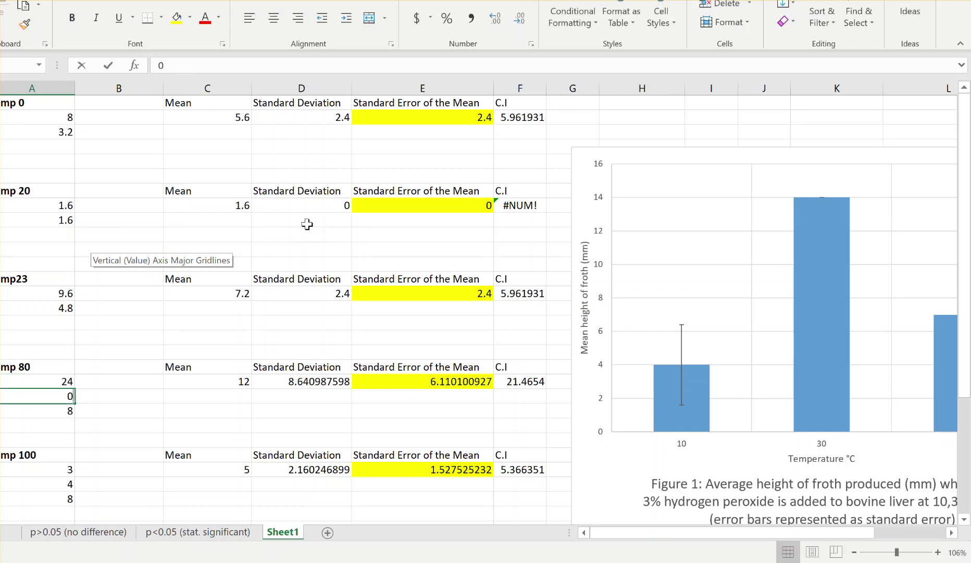
key("Return")
key("BackSpace")
key("Return")
Set the first two temp 100 results to 6.4 and 0 and clear the third result
key("Down")
key("Down")
key("Down")
key("Down")
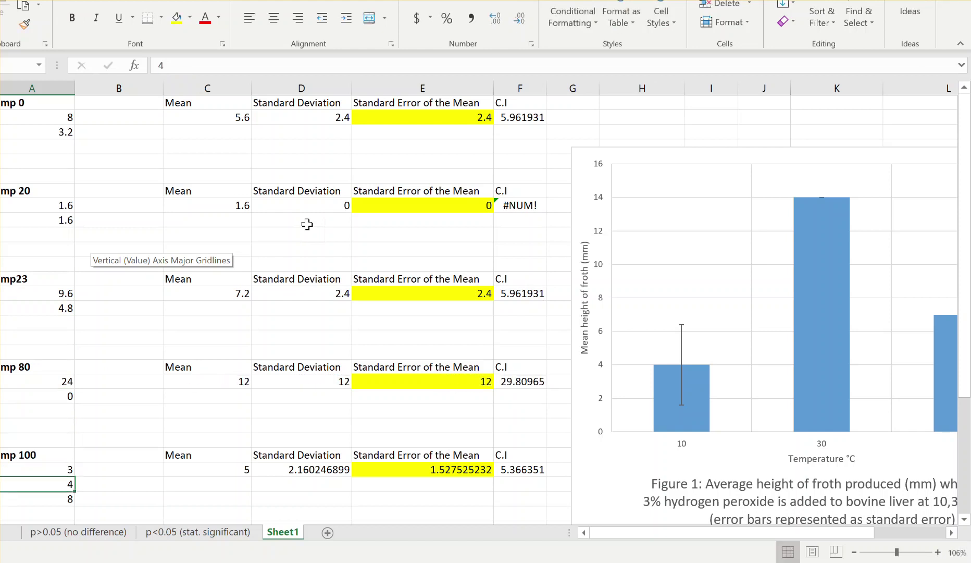
key("Up")
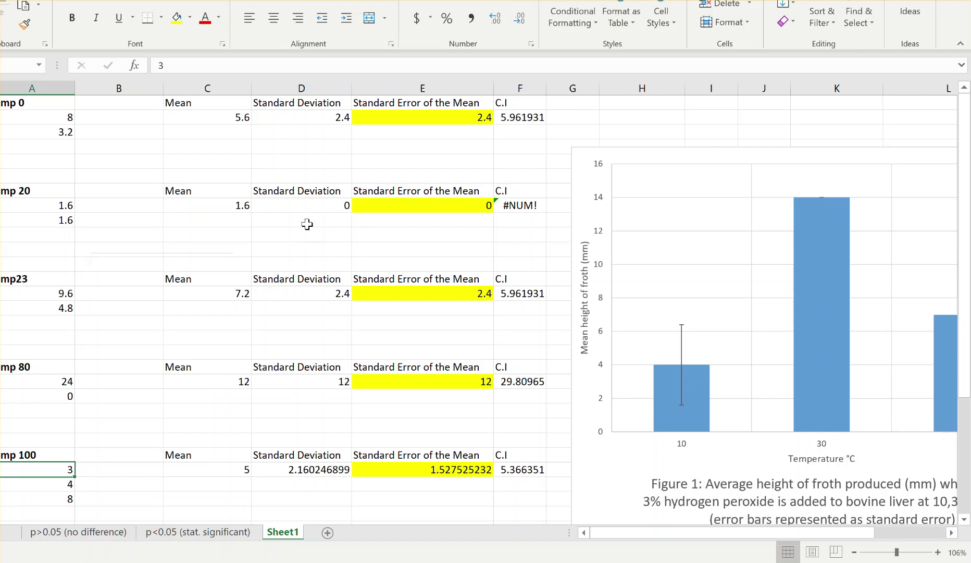
type("6.4")
key("Return")
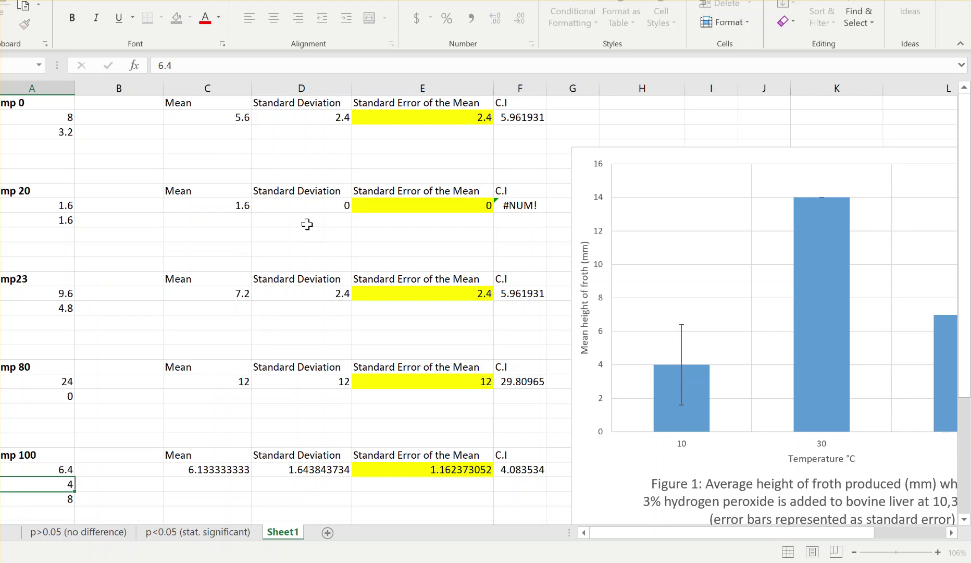
type("0")
key("Return")
key("BackSpace")
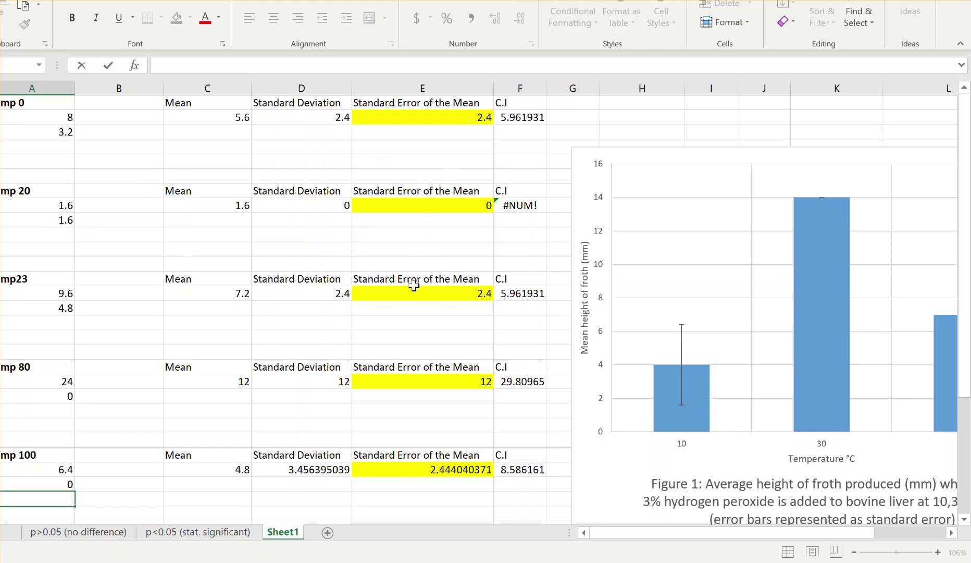
left_click(440, 117)
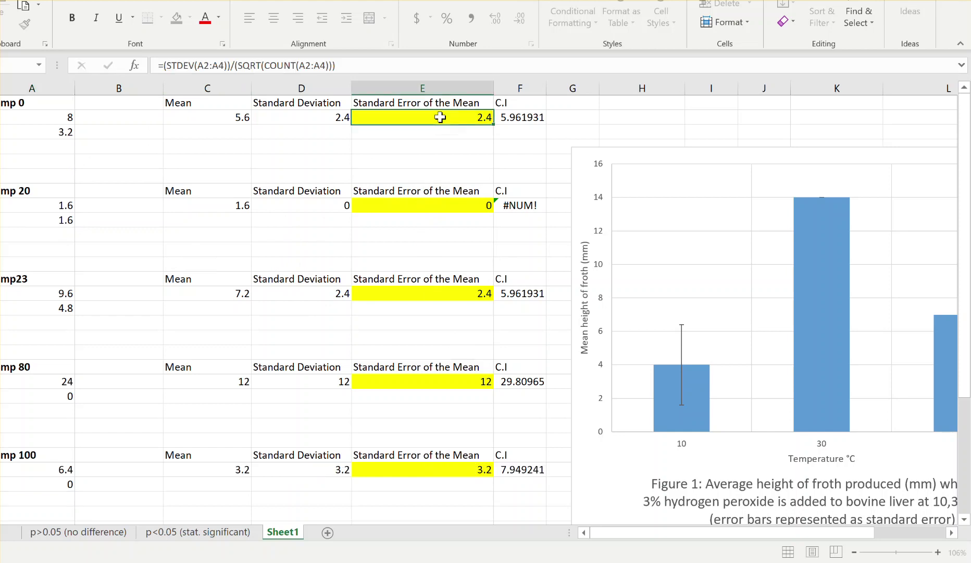
Change the sample size in the temp 0 confidence interval formula to 2
left_click(516, 120)
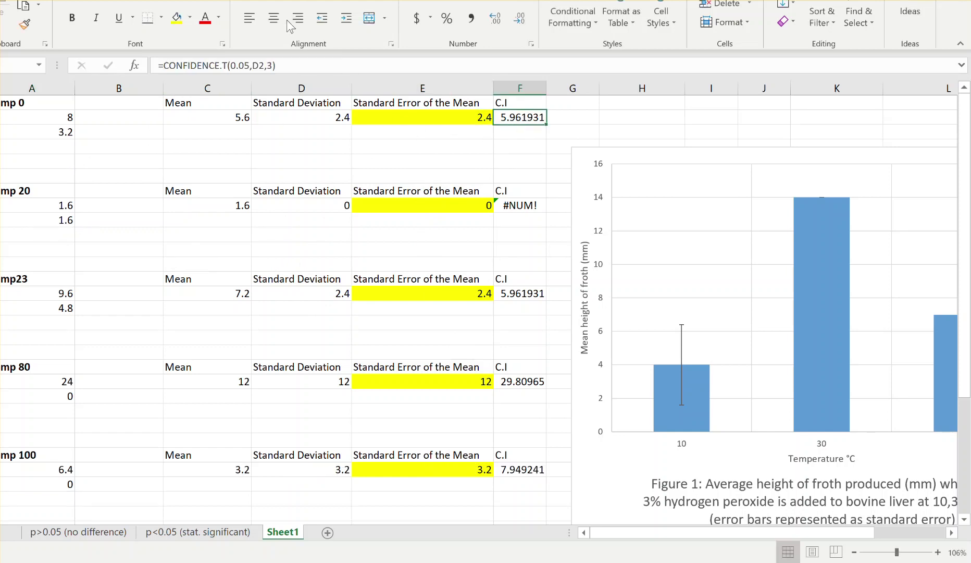
left_click(272, 65)
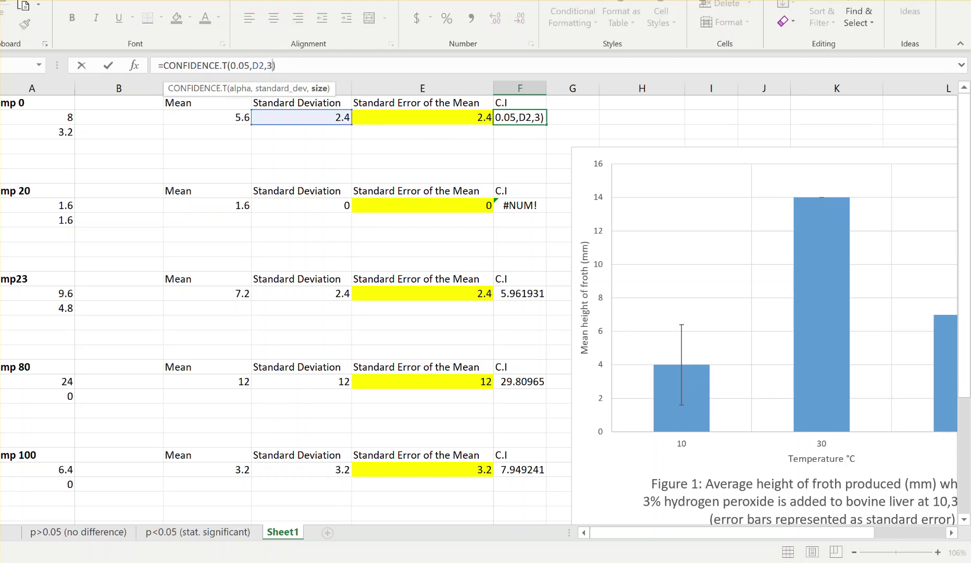
left_click(325, 561)
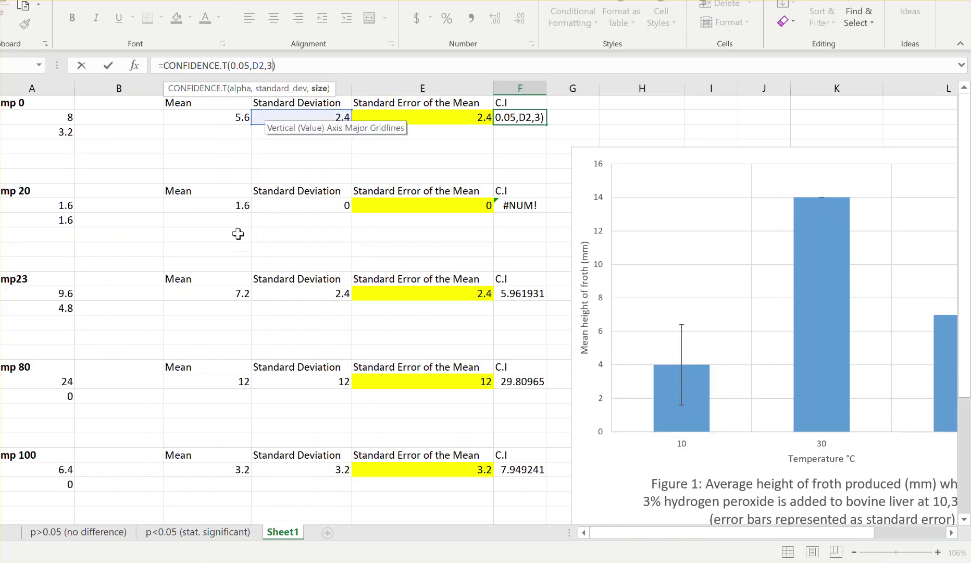
key("BackSpace")
type("2")
key("Return")
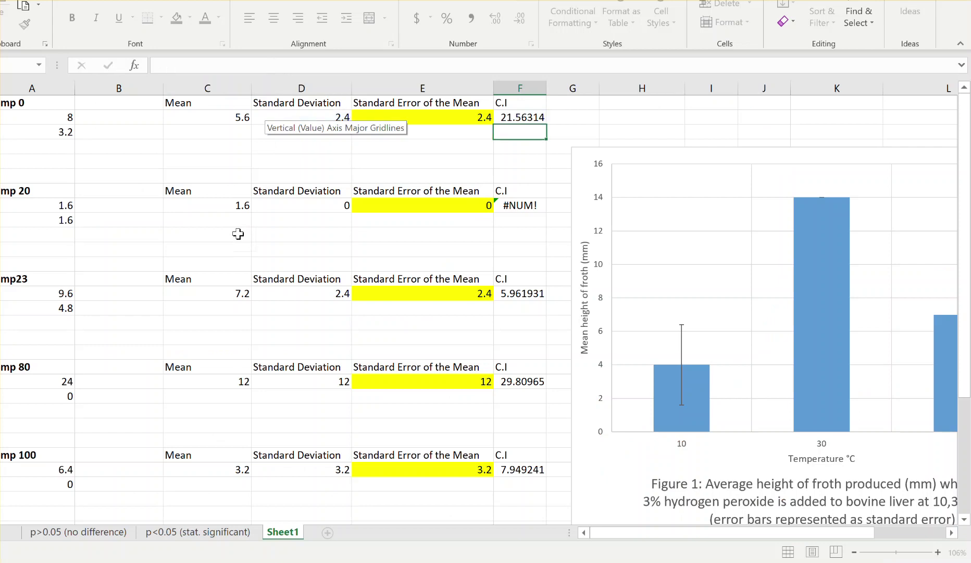
Open the temp 20 confidence interval formula at its sample size argument and accept it
left_click(528, 206)
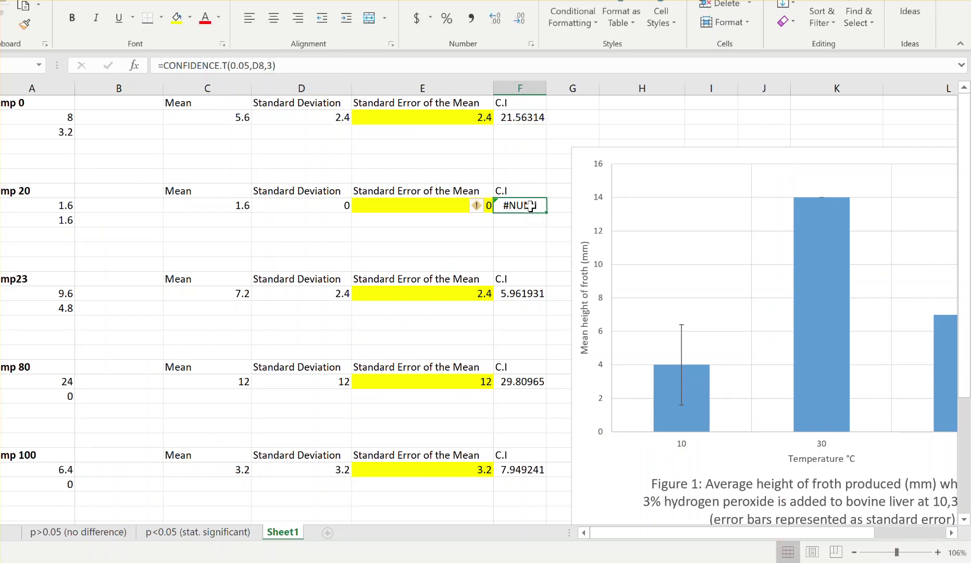
left_click(270, 61)
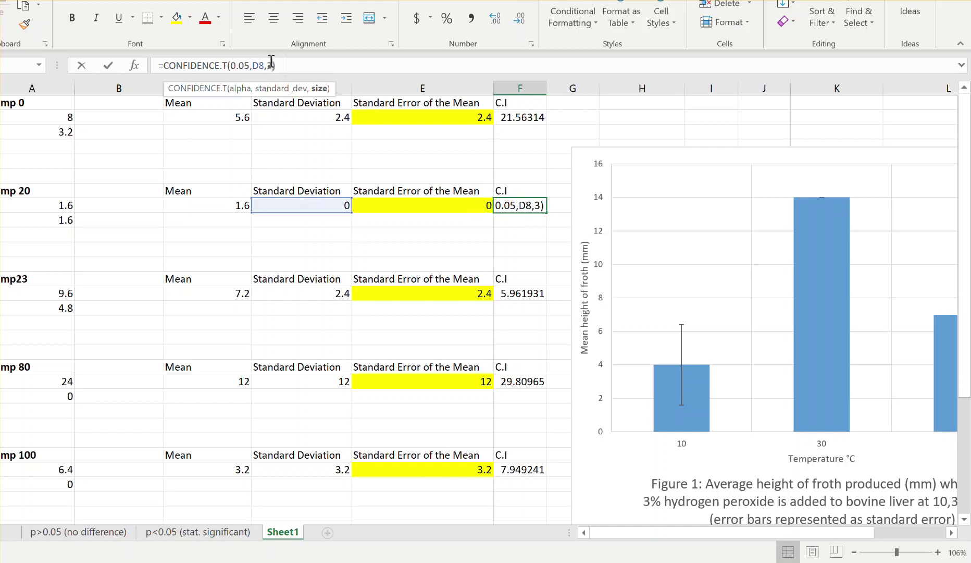
key("Return")
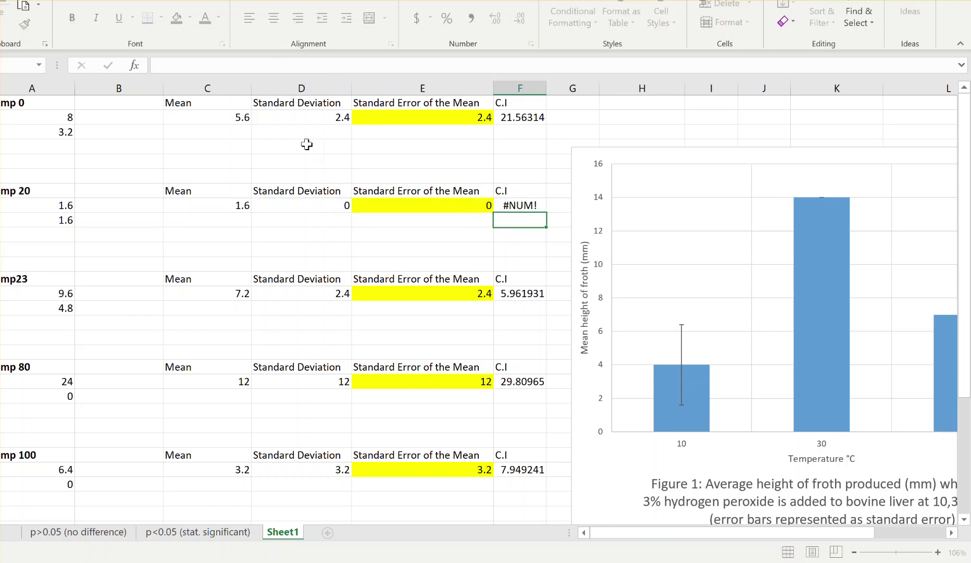
Change the sample size in the temp23 confidence interval formula to 2
left_click(542, 299)
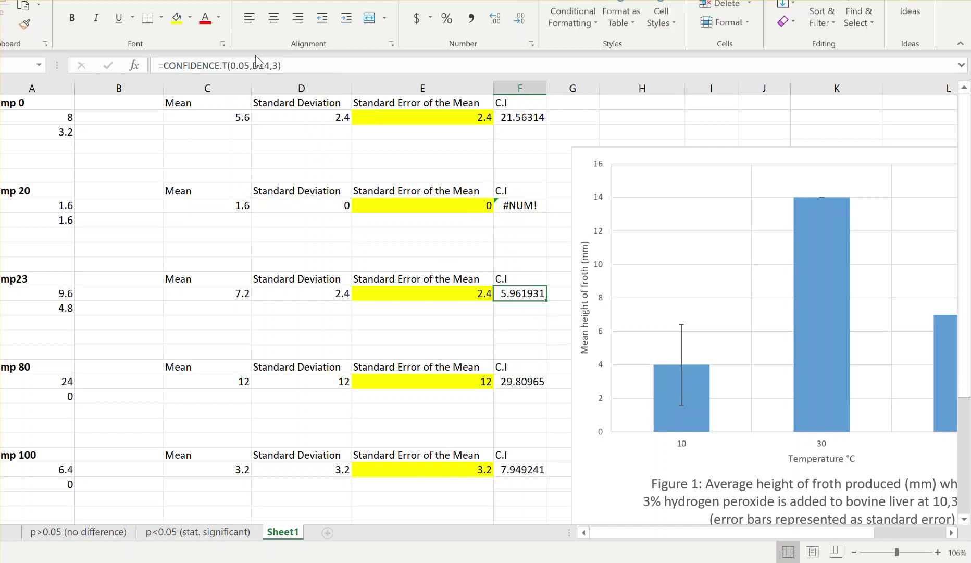
left_click(277, 67)
key("BackSpace")
type("2")
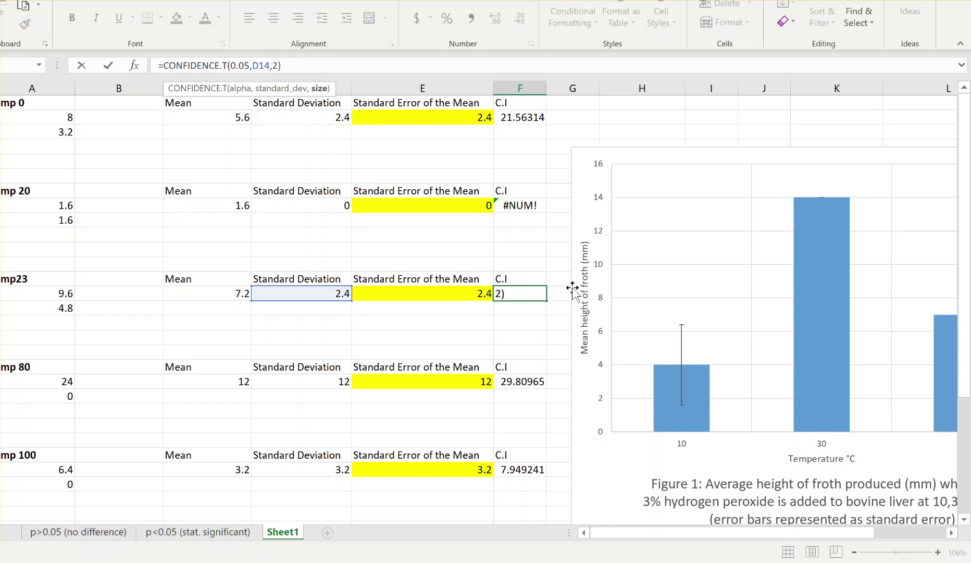
key("Return")
Change the sample size in the temp 80 confidence interval formula to 2
left_click(537, 384)
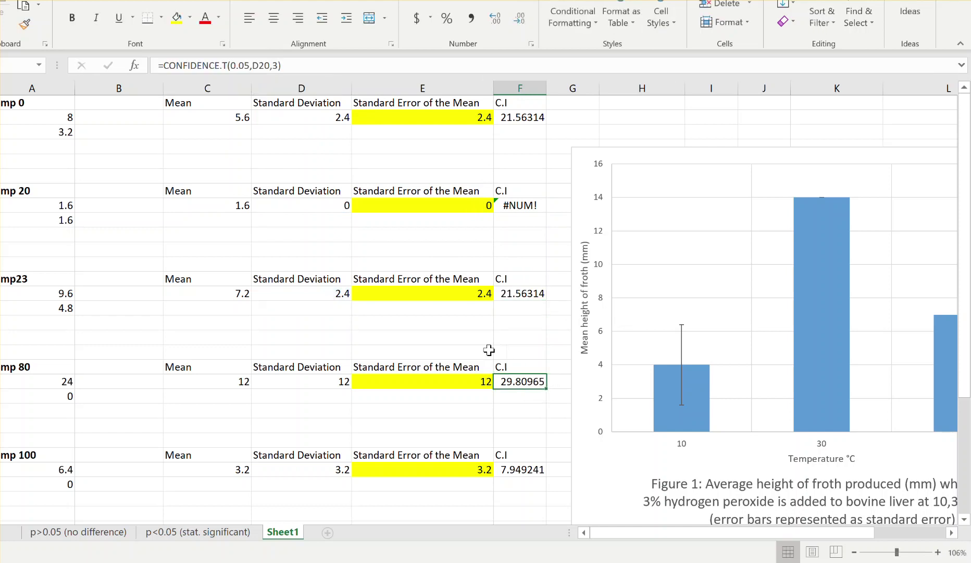
left_click(276, 68)
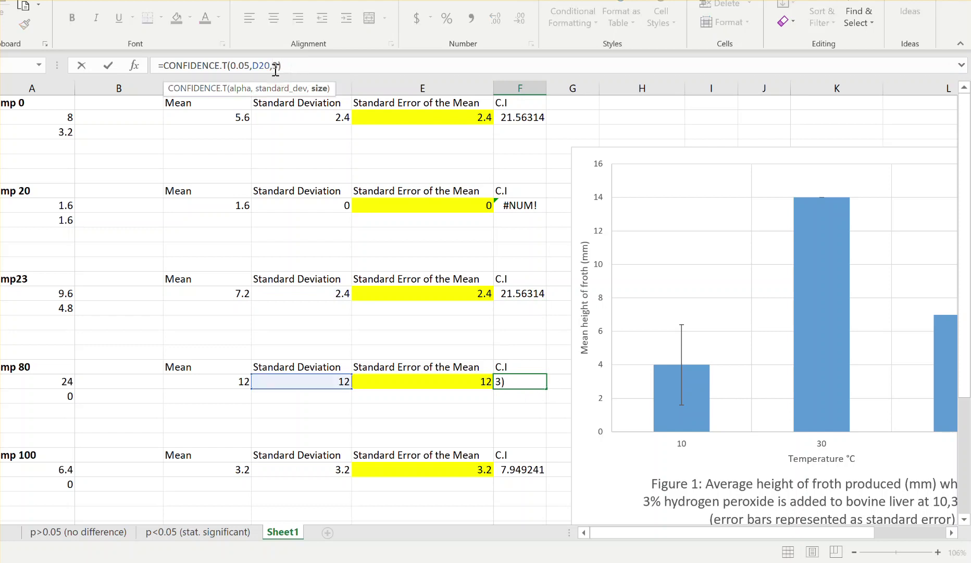
key("BackSpace")
type("2")
key("Return")
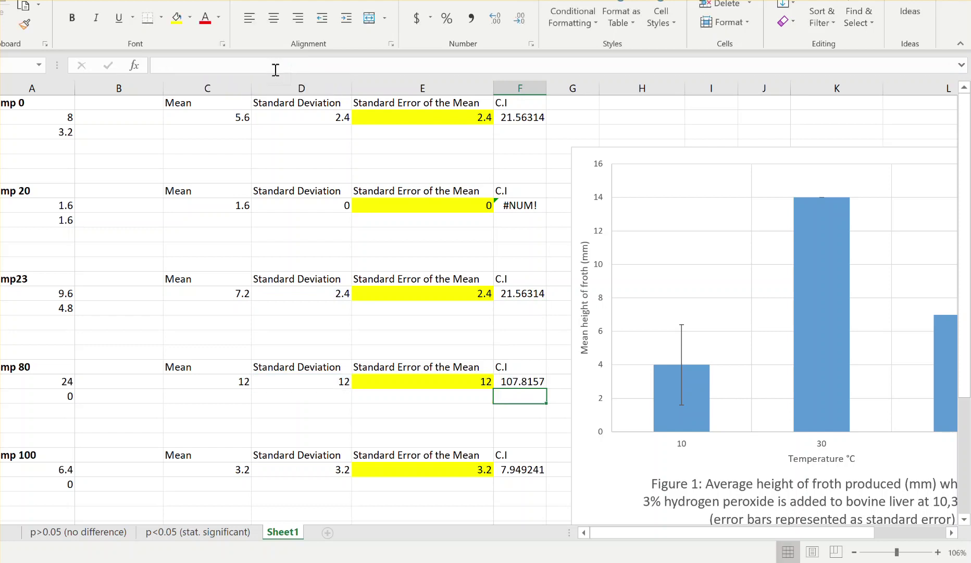
Change the sample size in the temp 100 confidence interval formula to 2
left_click(529, 470)
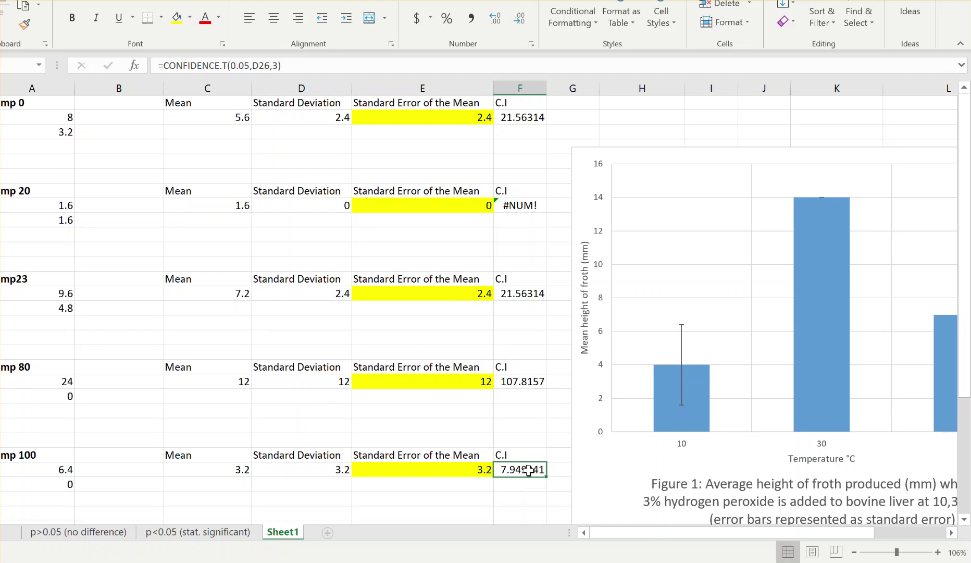
left_click(277, 65)
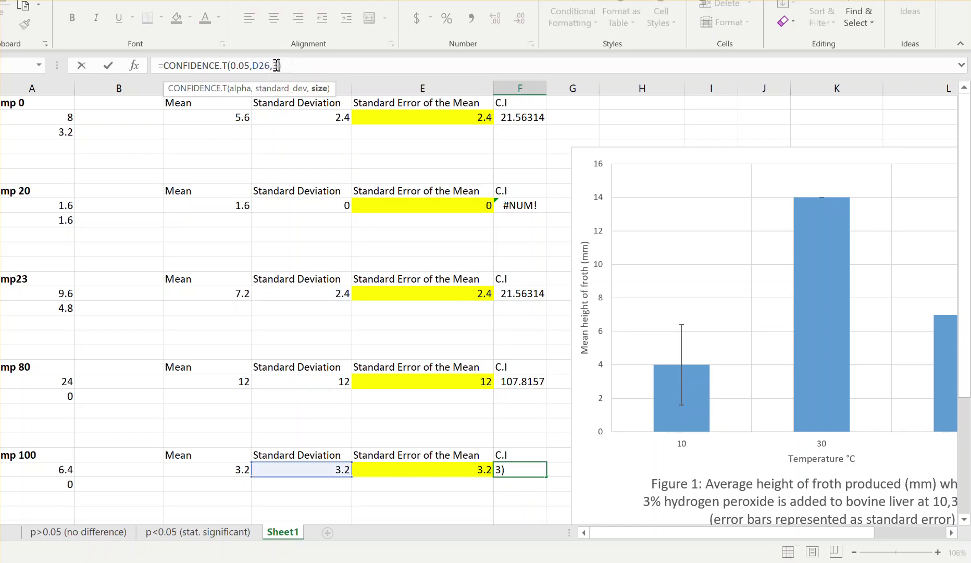
key("BackSpace")
type("2")
key("Return")
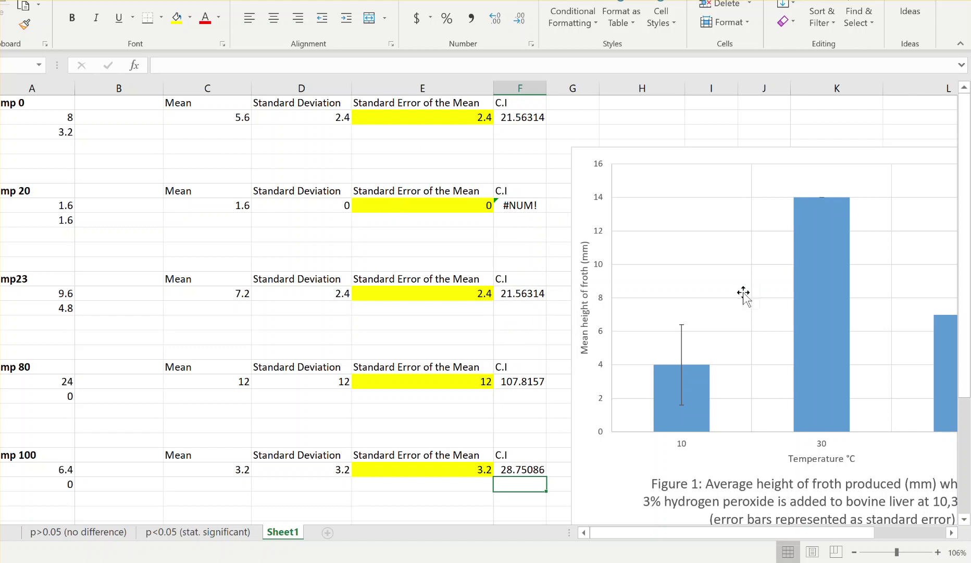
Clear the three "Height of froth (3)" values in the chart's source table below the statistics blocks
left_click(761, 156)
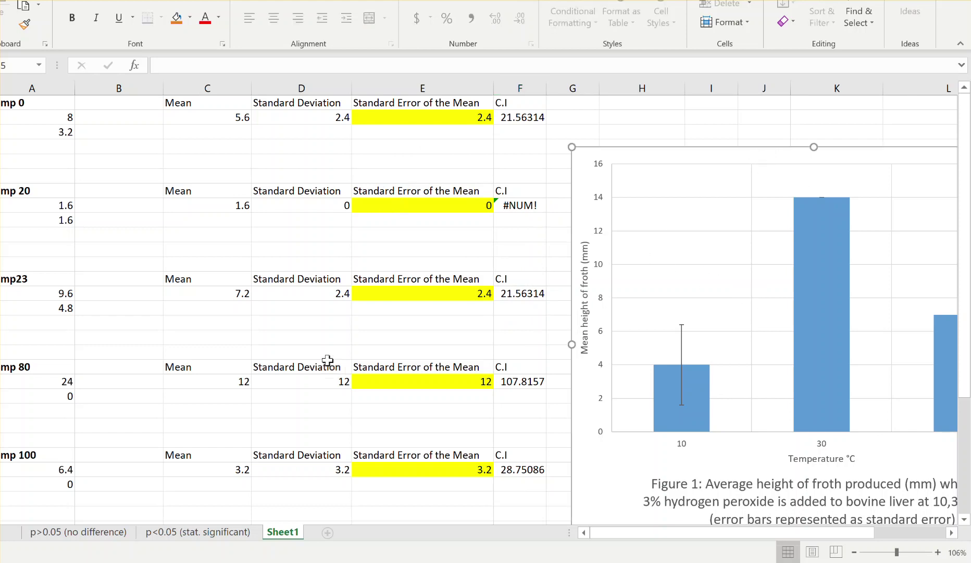
scroll(327, 360, "down", 8)
scroll(328, 360, "up", 3)
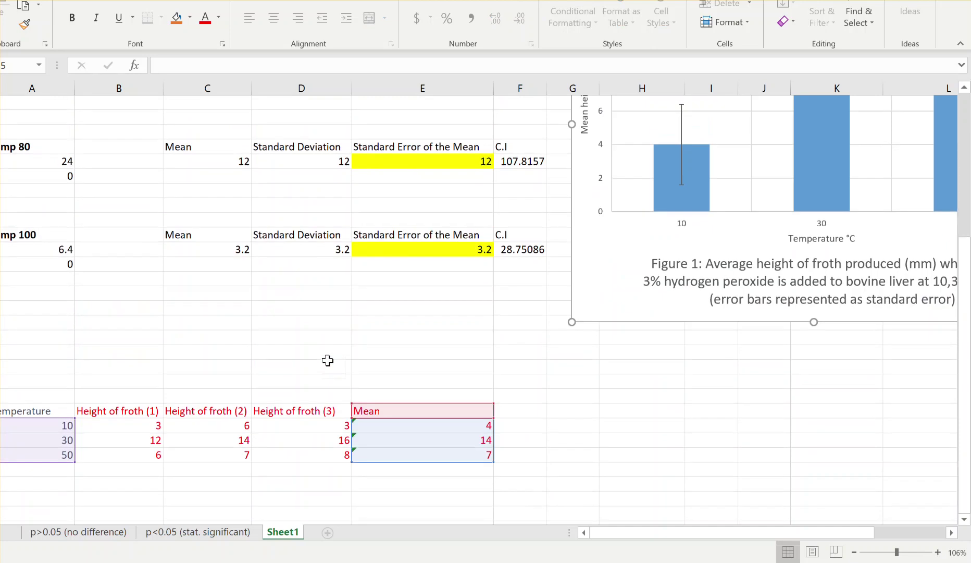
left_click(330, 425)
key("BackSpace")
key("Return")
key("BackSpace")
key("Return")
key("BackSpace")
key("Return")
Set the source table's temperatures to 0, 20 and 23, and add 80 and 100 in the two rows below
key("Home")
key("Up")
key("Up")
key("Up")
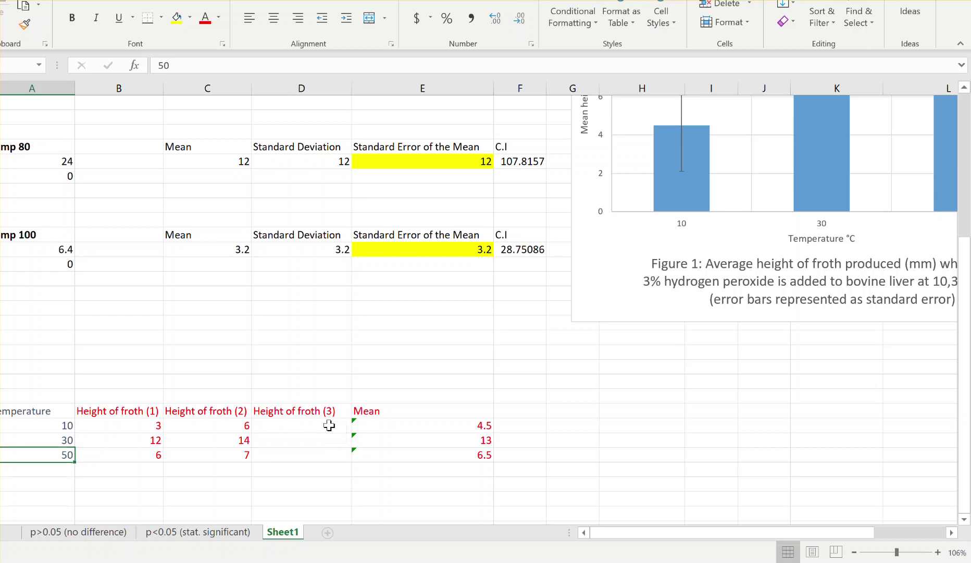
key("Up")
key("Down")
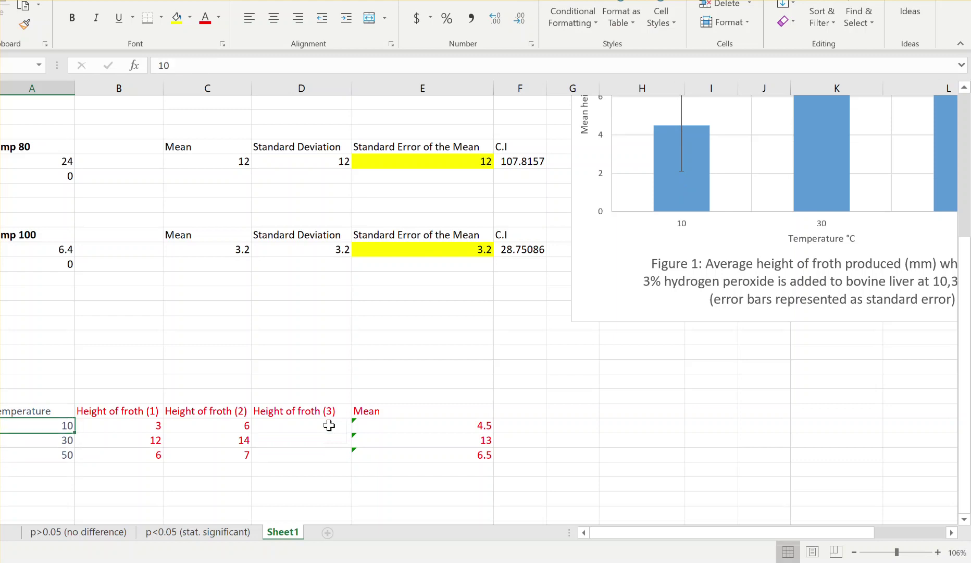
type("0")
key("Return")
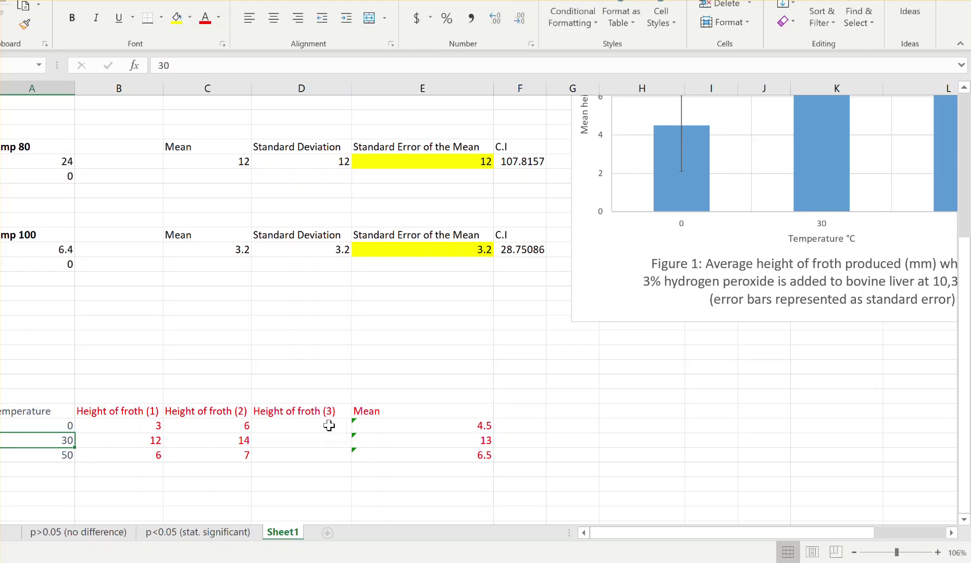
type("20")
key("Return")
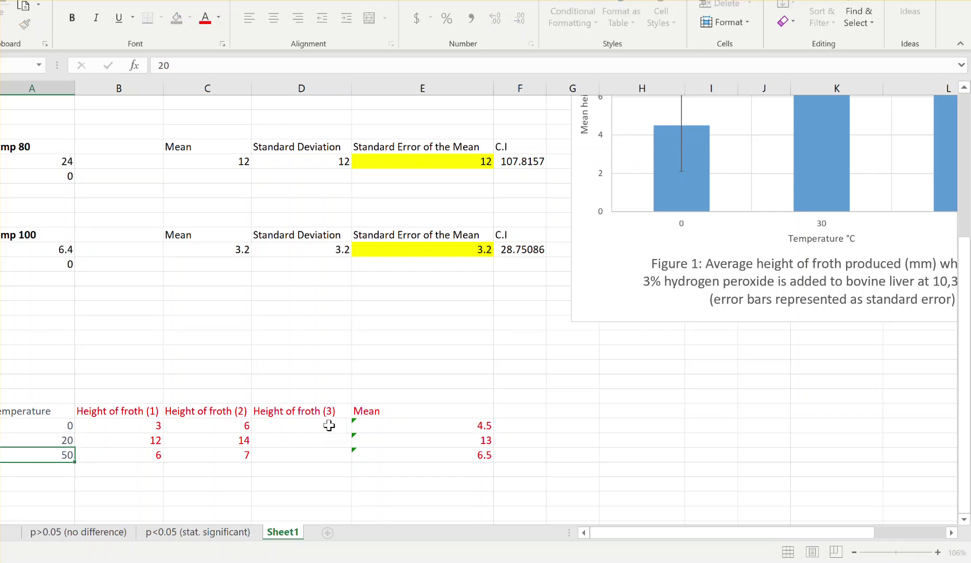
type("25")
key("Return")
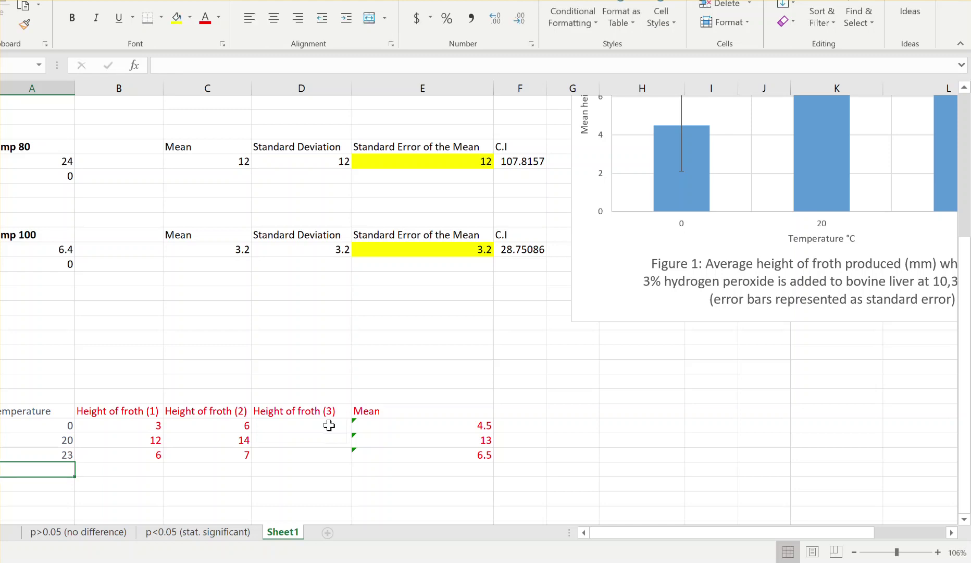
type("80")
key("Return")
type("100")
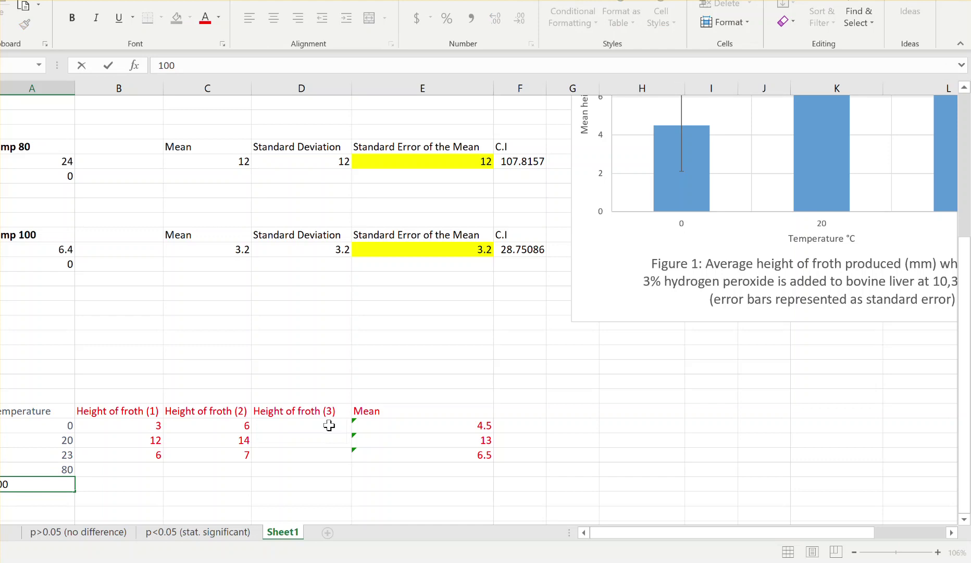
key("Tab")
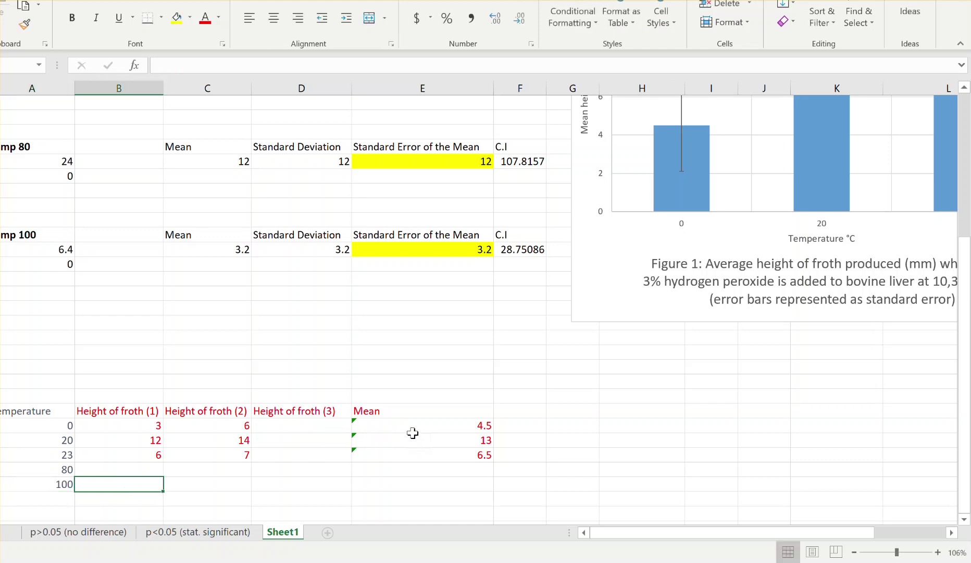
Extend the Mean formula of the source table from the temperature 23 row down to the 80 and 100 rows
left_click(452, 423)
left_click(487, 455)
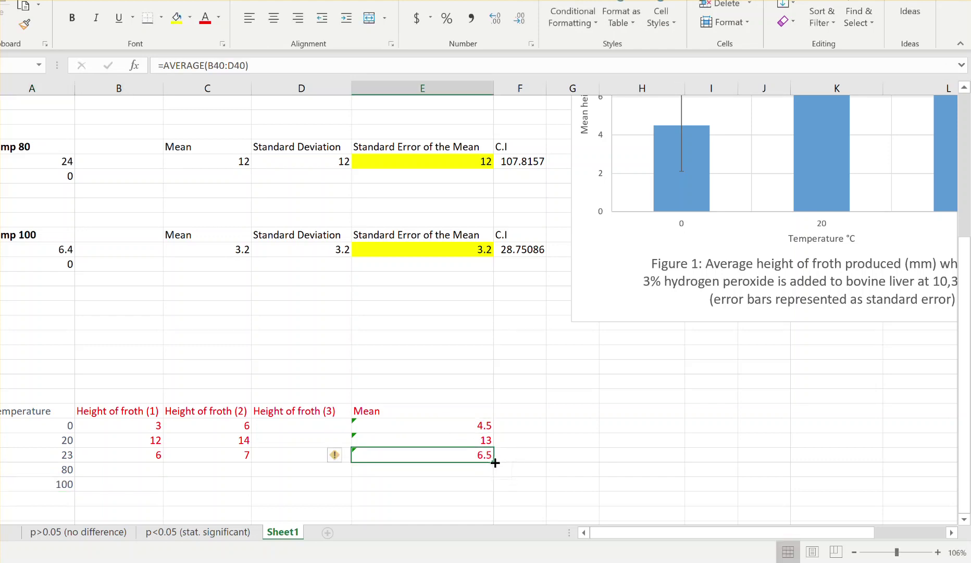
left_click_drag(494, 462, 493, 489)
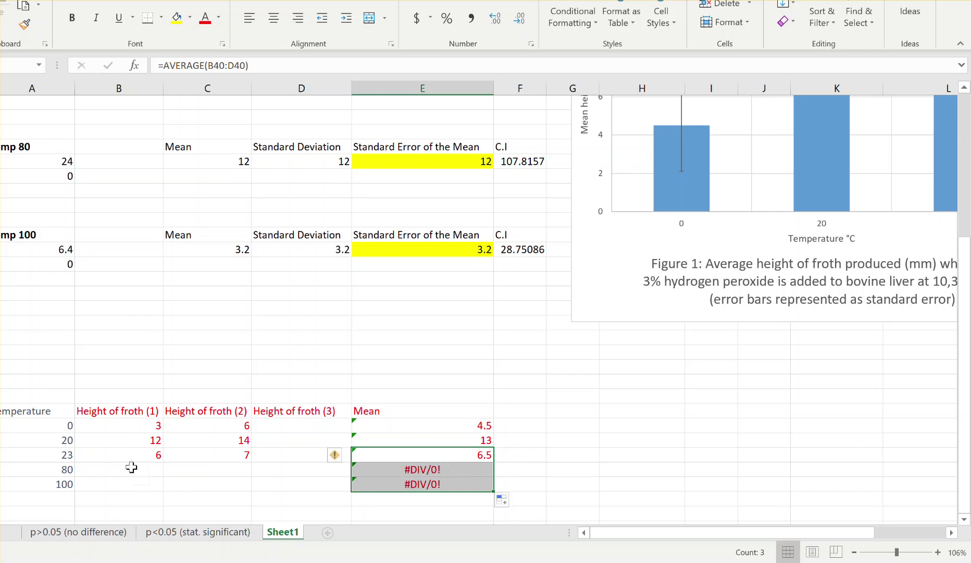
Enter 8 and 3.2 as the first and second froth heights for temperature 0 in the source table
left_click(147, 426)
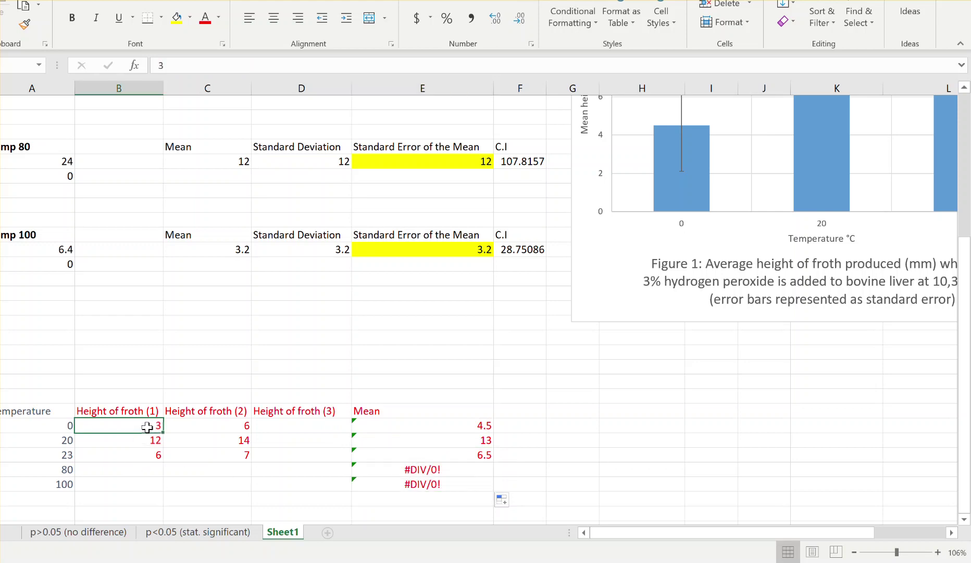
scroll(170, 324, "up", 2)
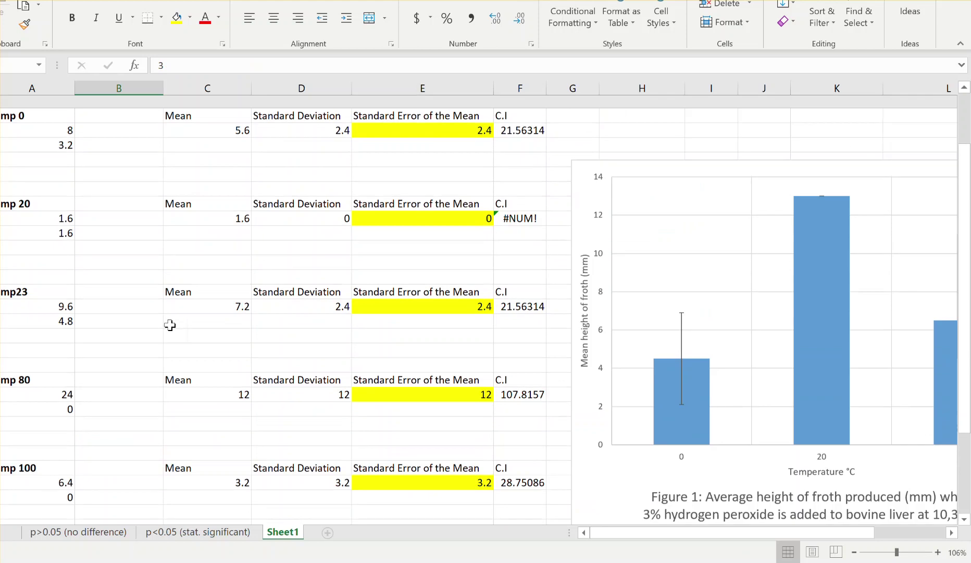
scroll(170, 325, "down", 3)
scroll(170, 324, "down", 2)
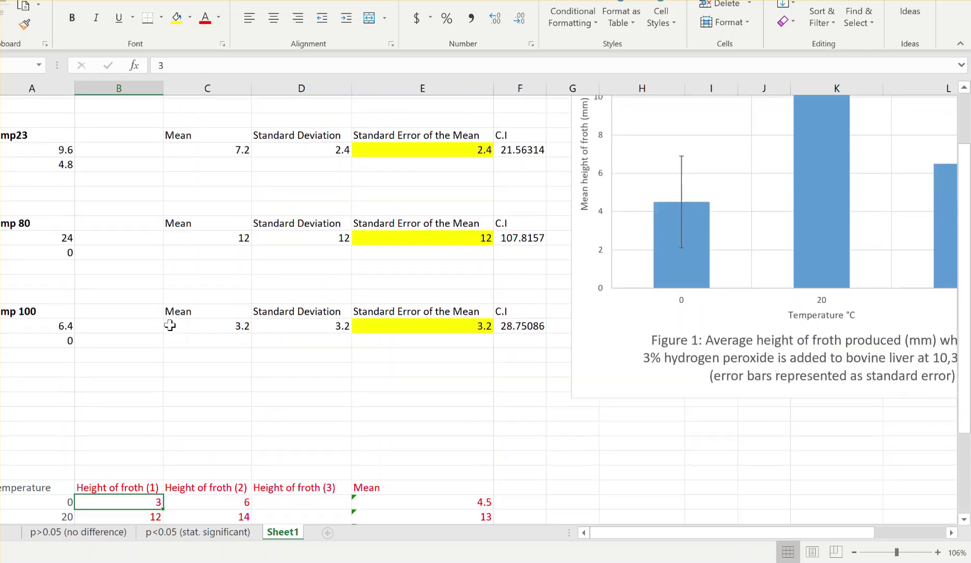
type("8")
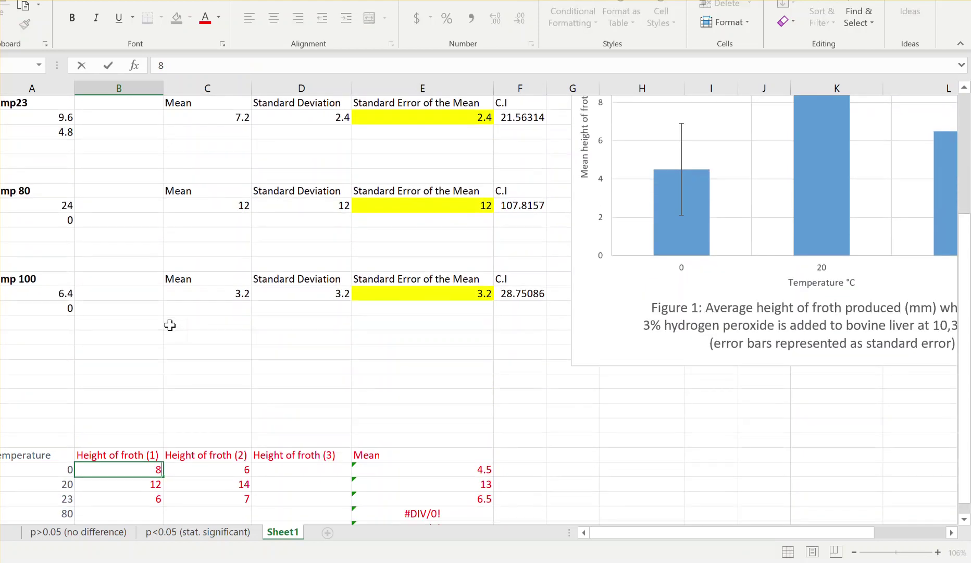
key("Tab")
type("3.2")
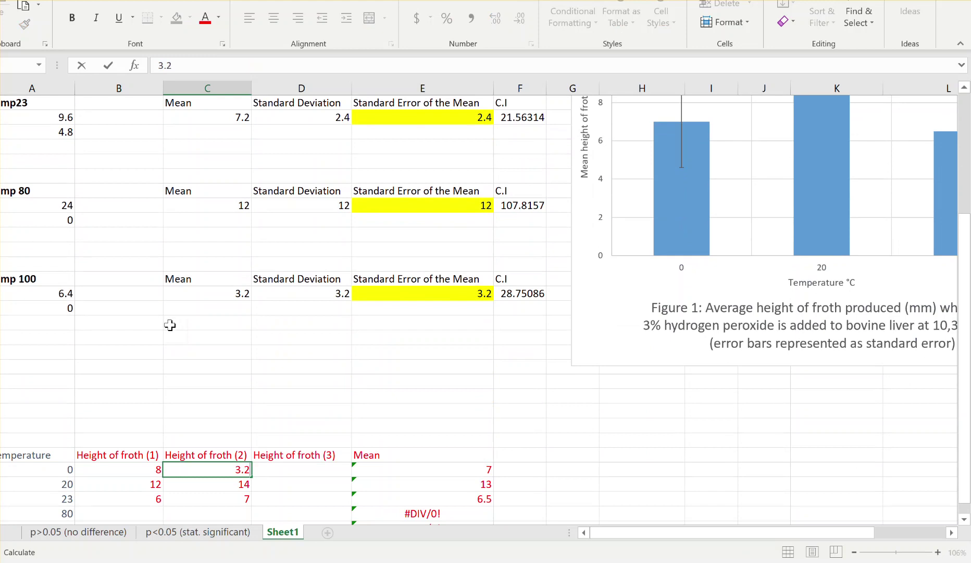
key("Tab")
Set both froth heights for temperature 20 in the source table to 1.6
key("Down")
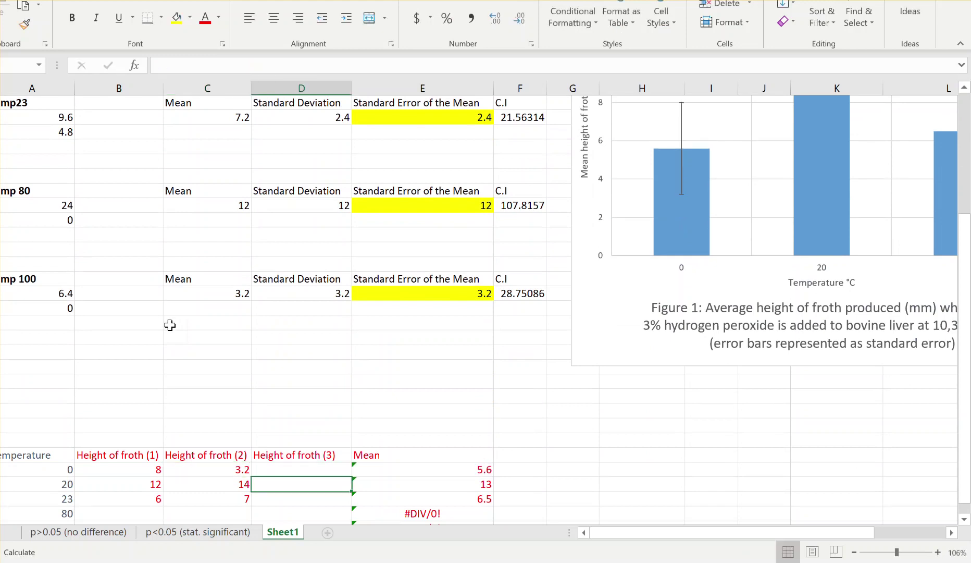
key("Down")
key("Left")
key("Up")
key("Left")
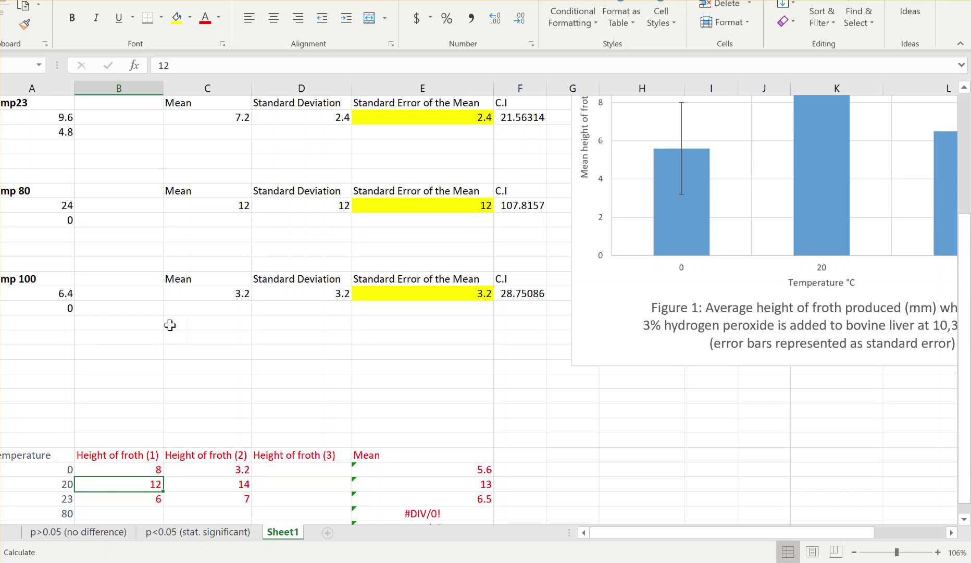
type("1.6")
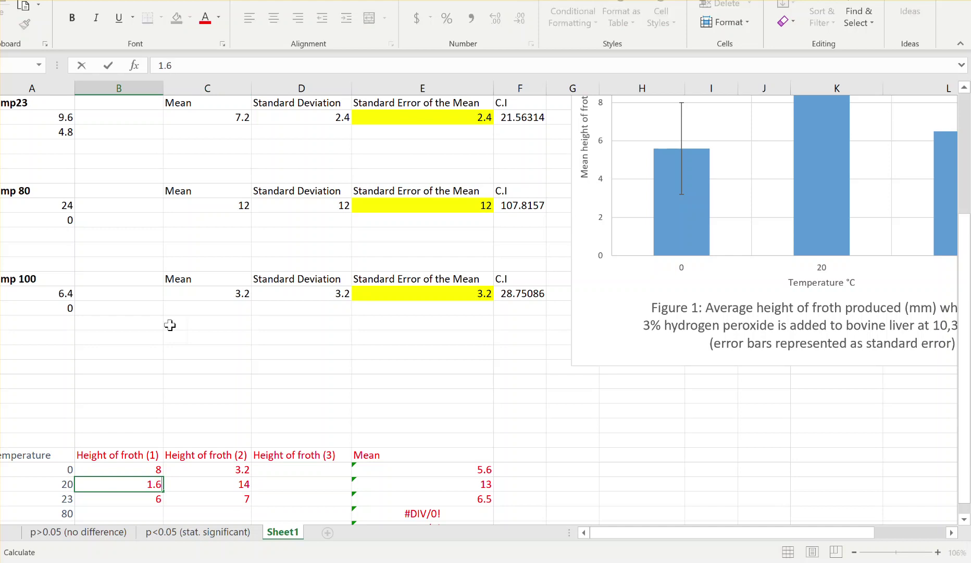
key("Tab")
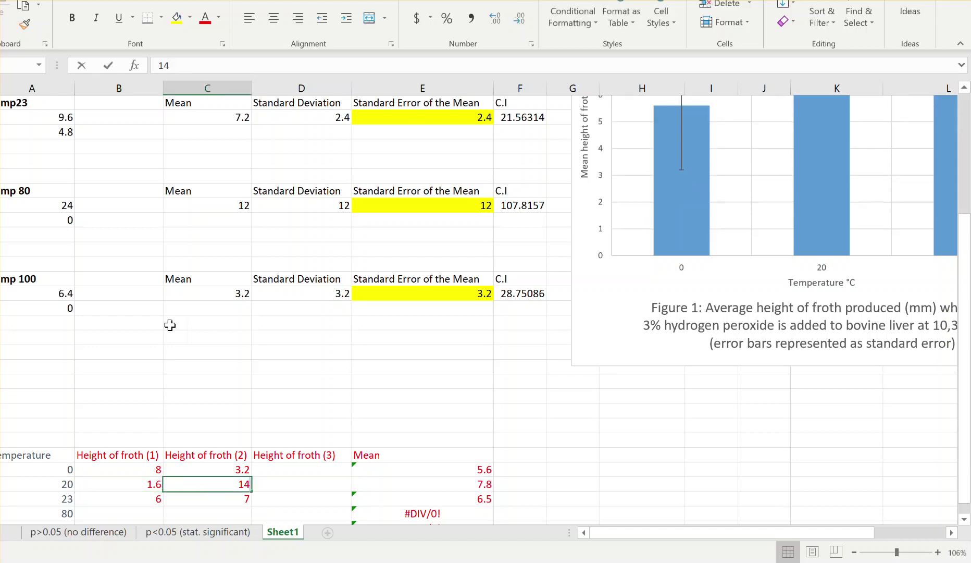
type("1.6")
key("Return")
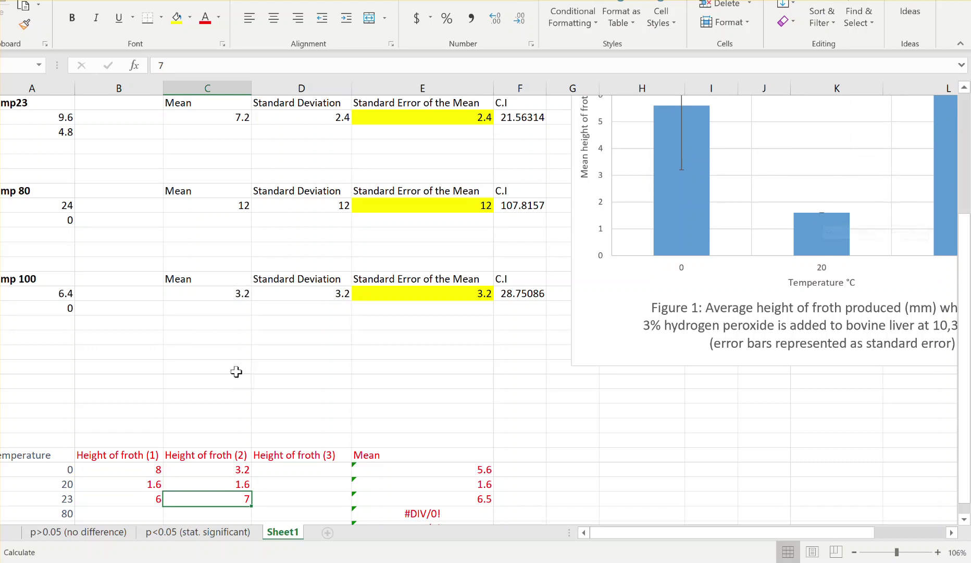
Set the froth heights for temperature 23 in the source table to 9.6 and 4.8
left_click(142, 501)
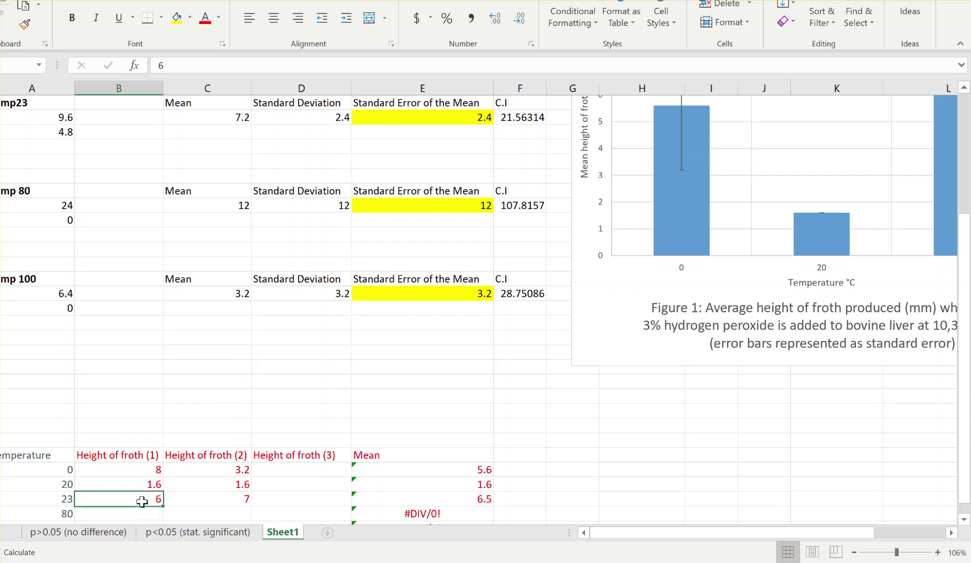
type("9.6")
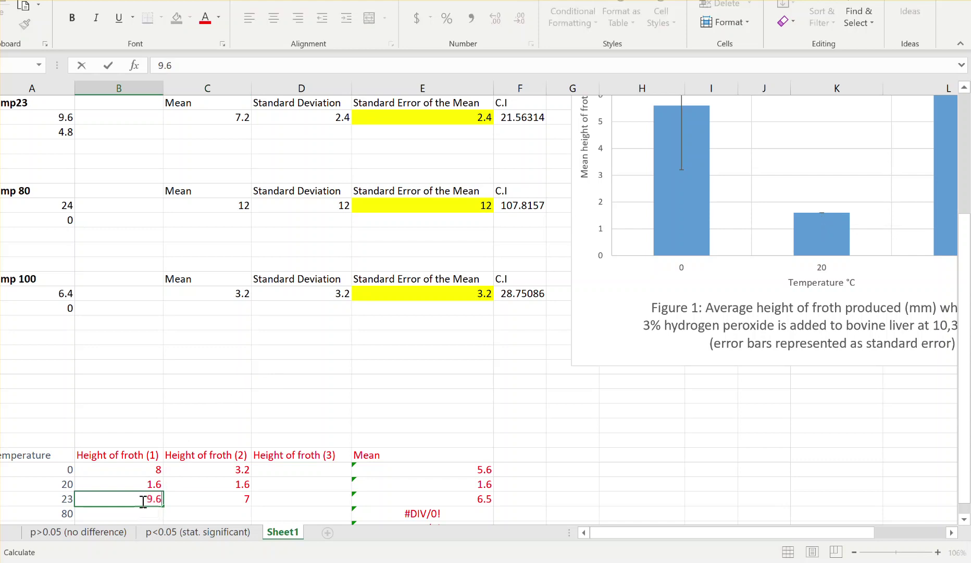
key("Tab")
type("4.8")
key("Return")
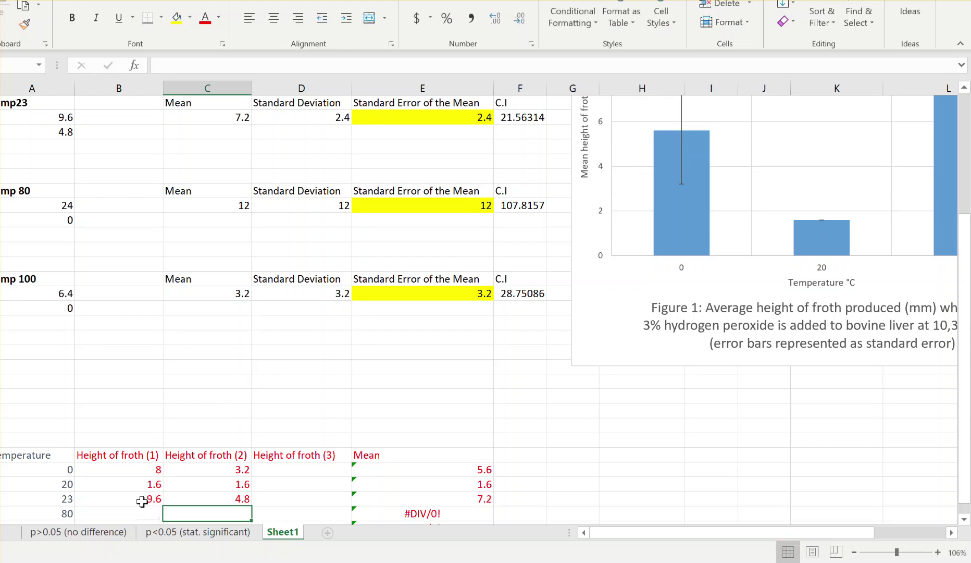
Enter 24 and 0 as the first and second froth heights for temperature 80 in the source table
scroll(142, 501, "down", 4)
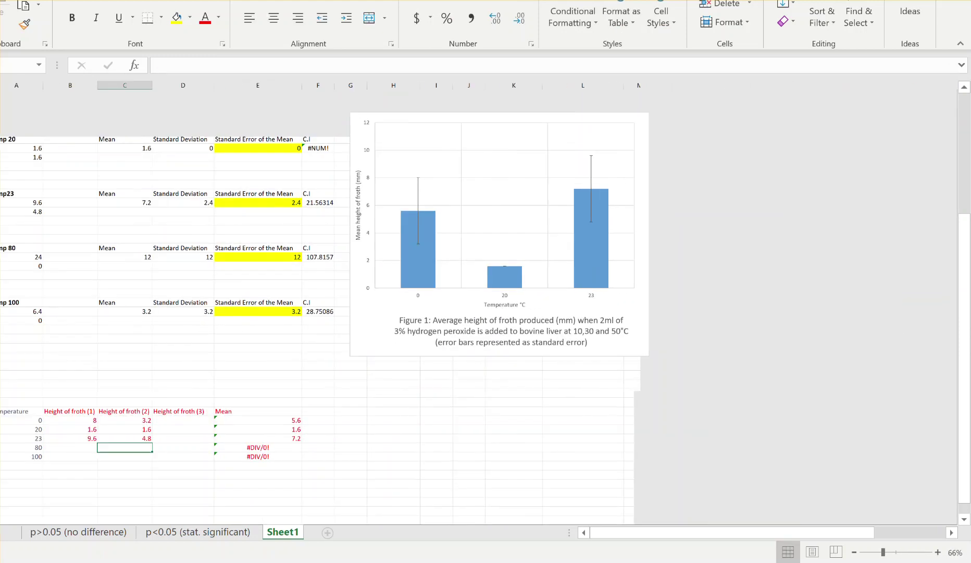
left_click(63, 453)
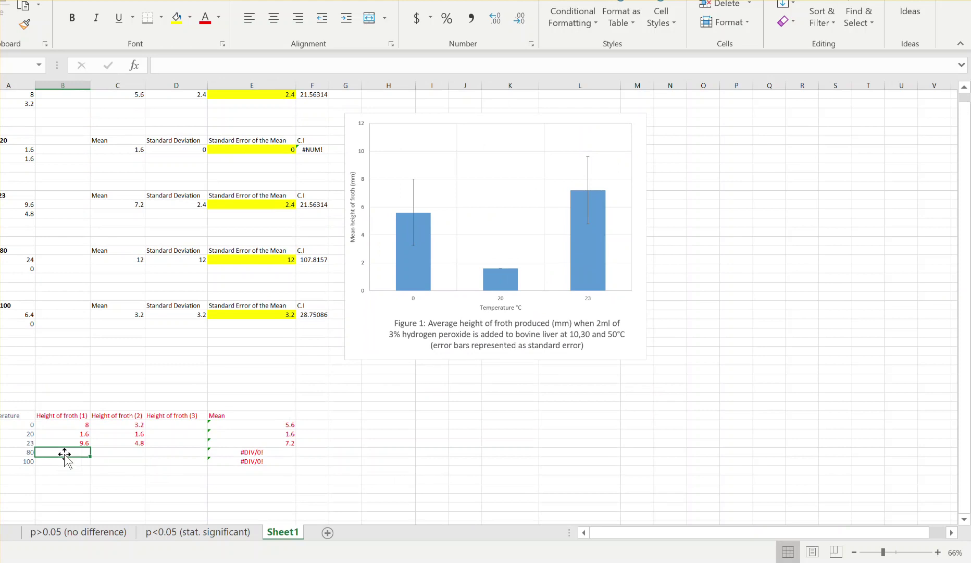
type("24")
key("Tab")
type("0")
key("Return")
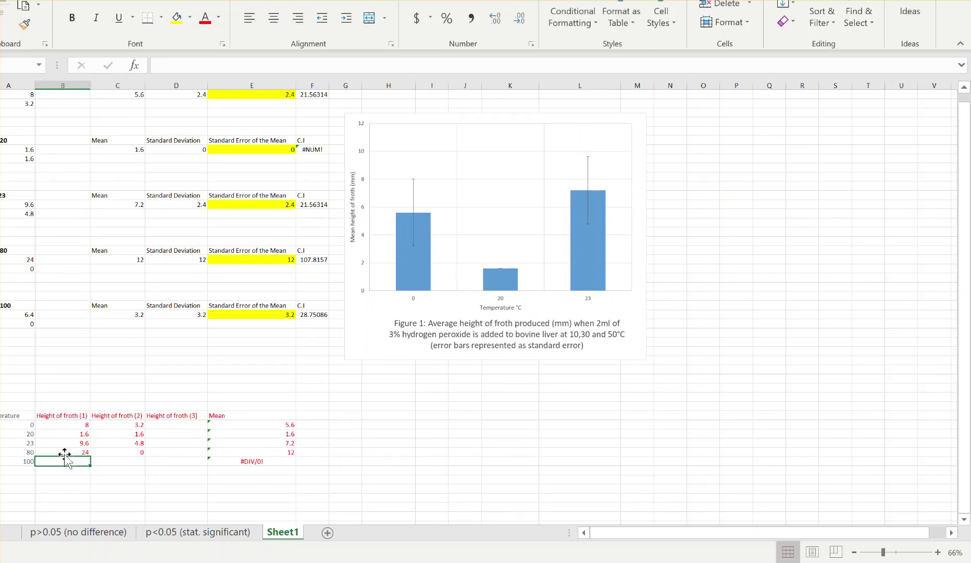
Clear the second froth height for temperature 80 in the source table
key("Tab")
key("Tab")
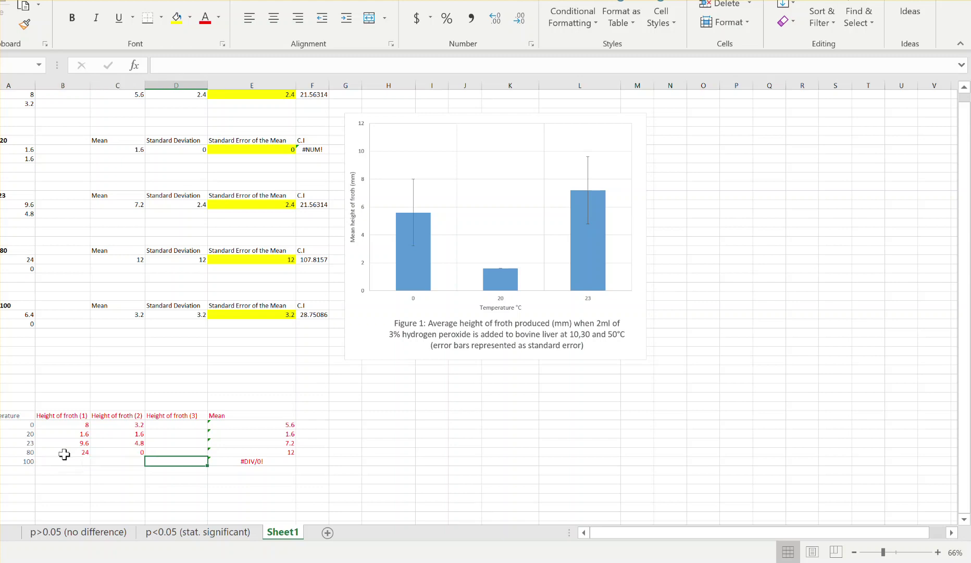
key("Up")
key("Left")
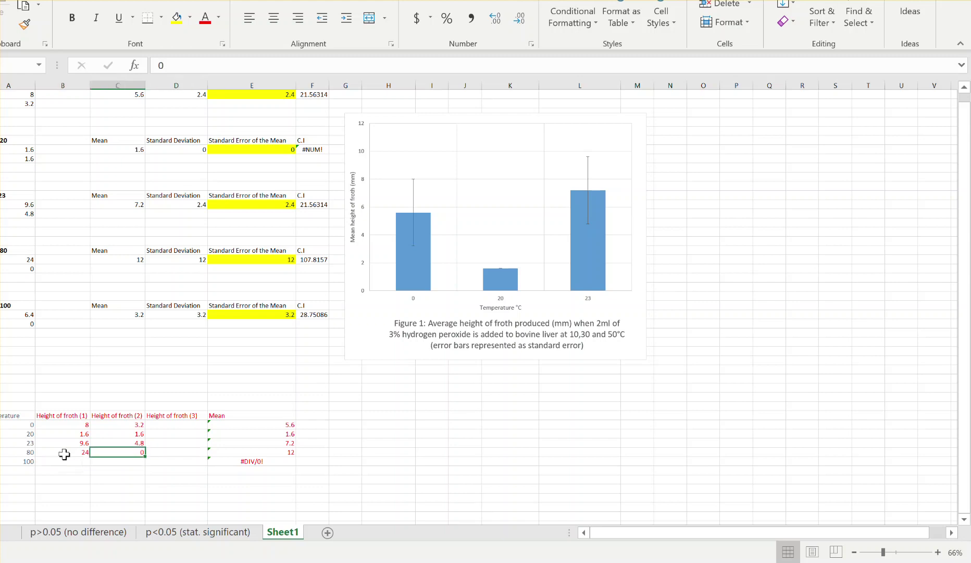
key("BackSpace")
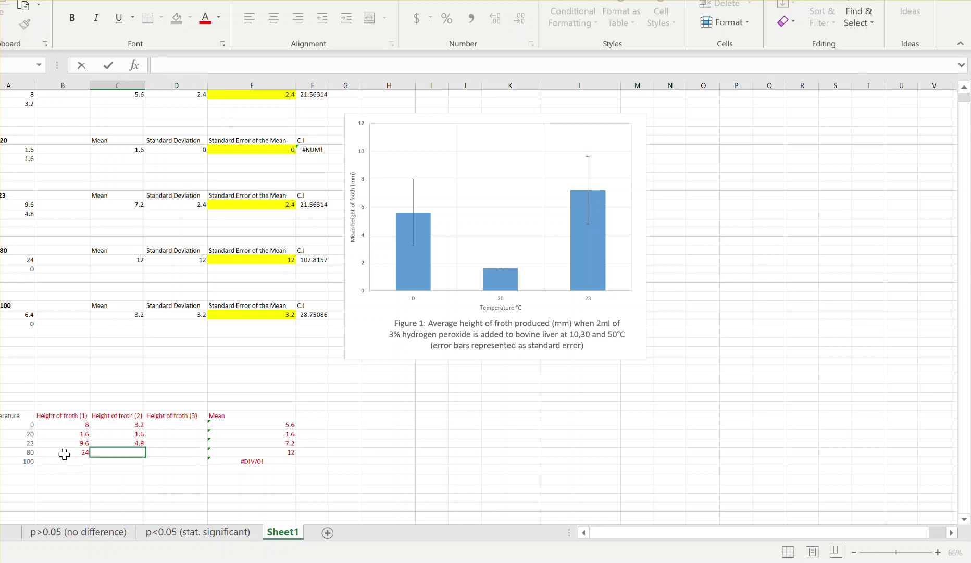
key("Tab")
key("Tab")
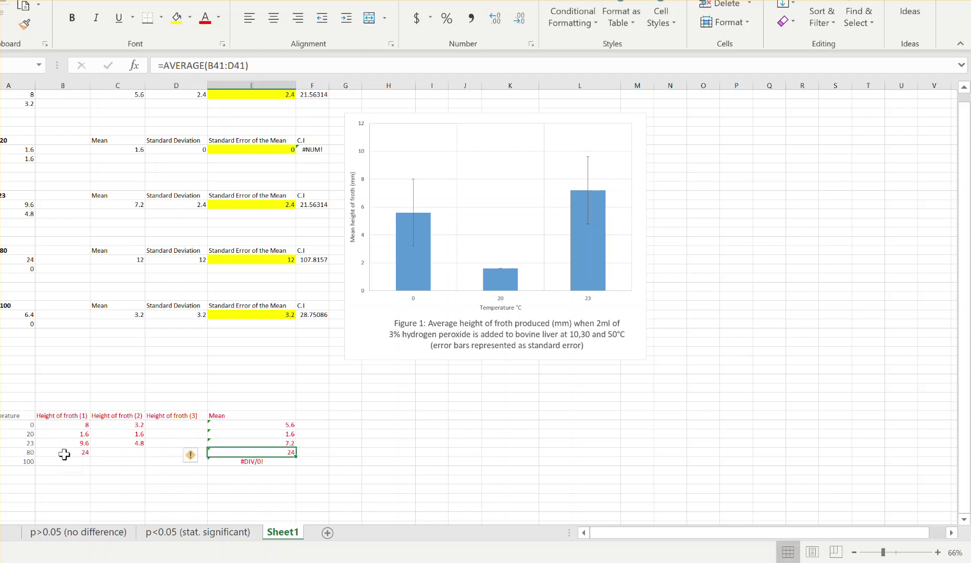
Enter 6.4 as the first froth height for temperature 100, leaving the second height blank
key("Down")
key("Left")
key("Left")
key("Left")
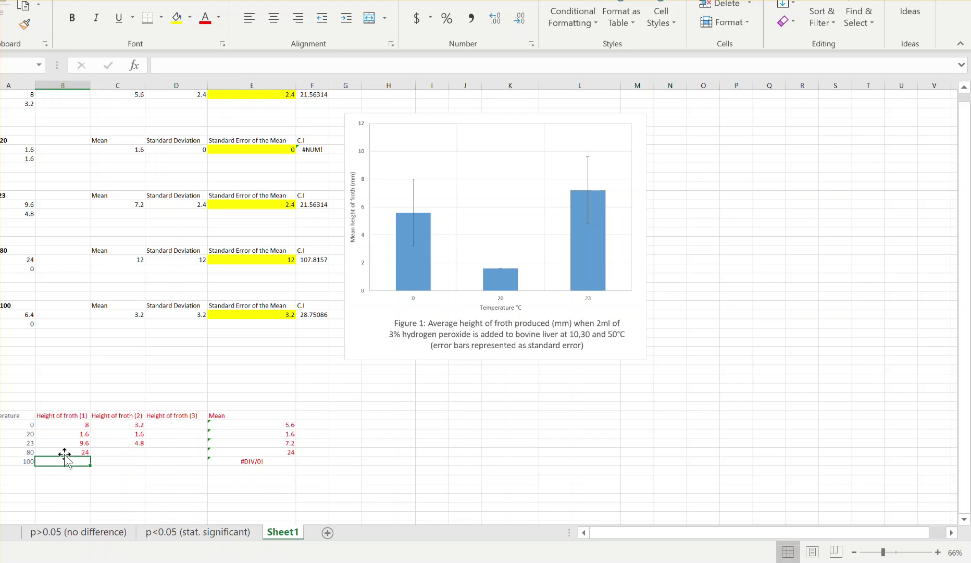
type("6.4")
key("Return")
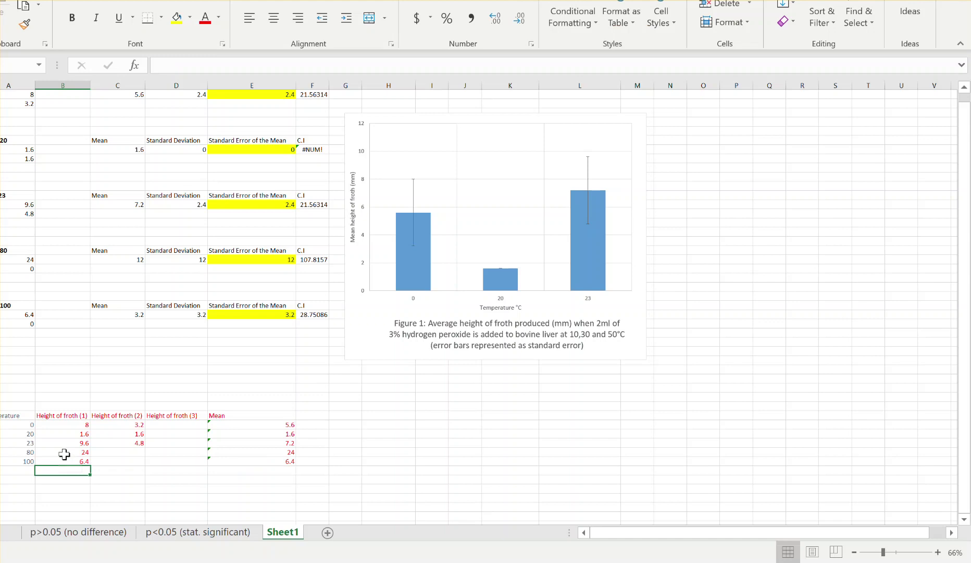
key("Right")
key("Up")
key("Up")
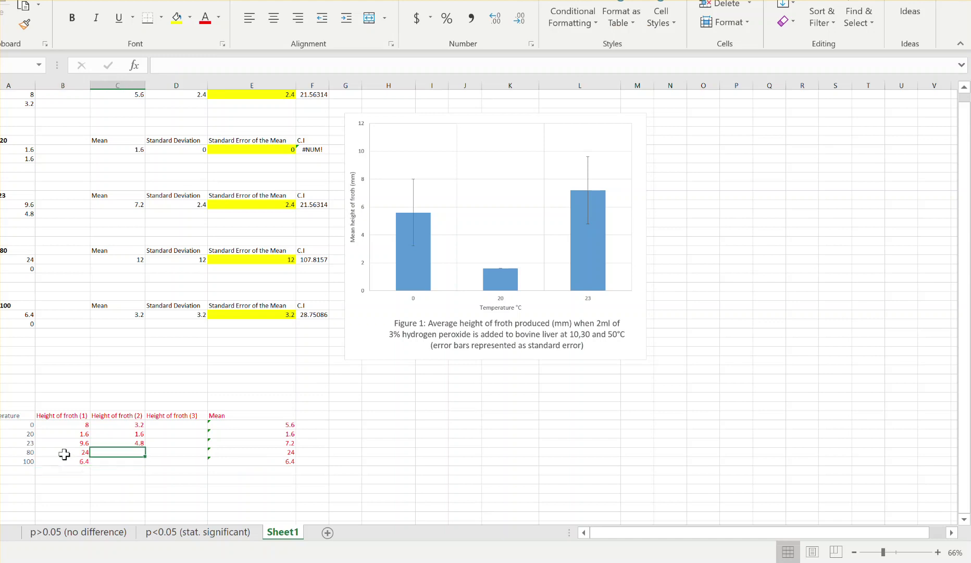
key("Right")
key("Right")
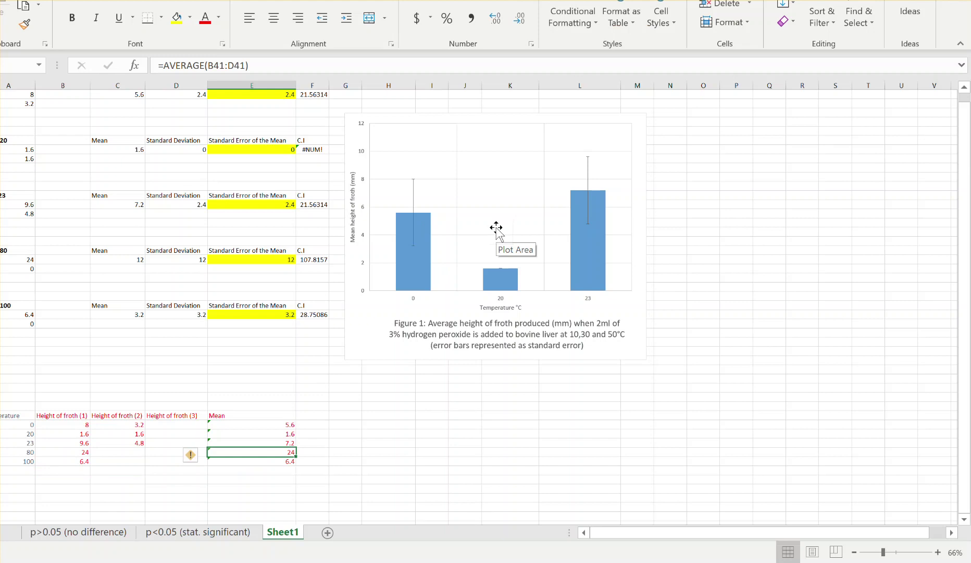
Open the data source settings of the froth height bar chart
left_click(515, 161)
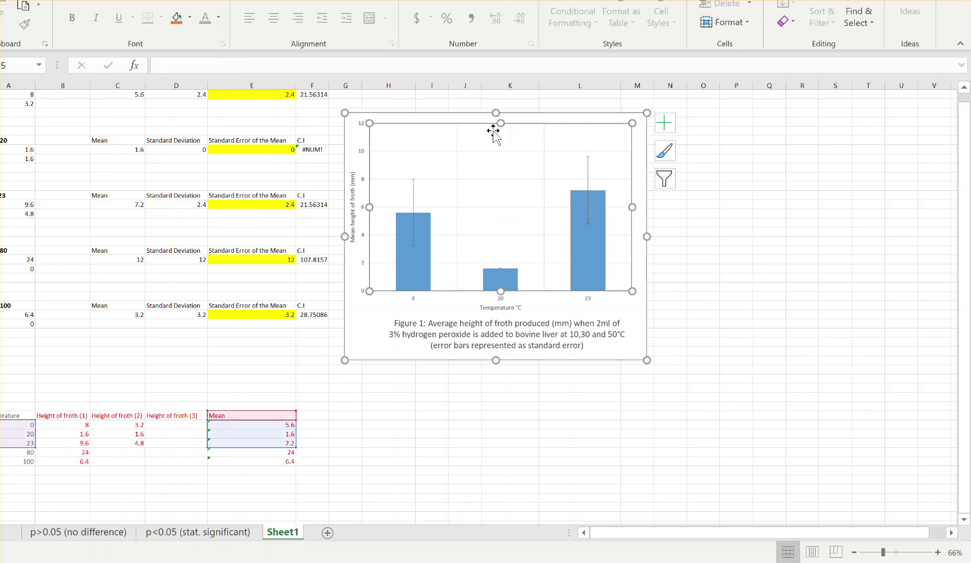
double_click(496, 162)
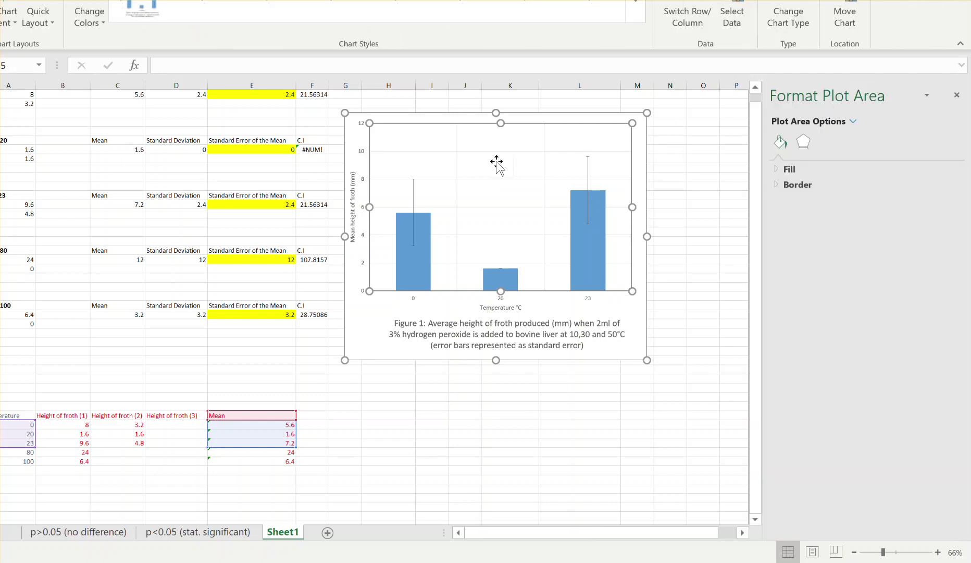
right_click(497, 162)
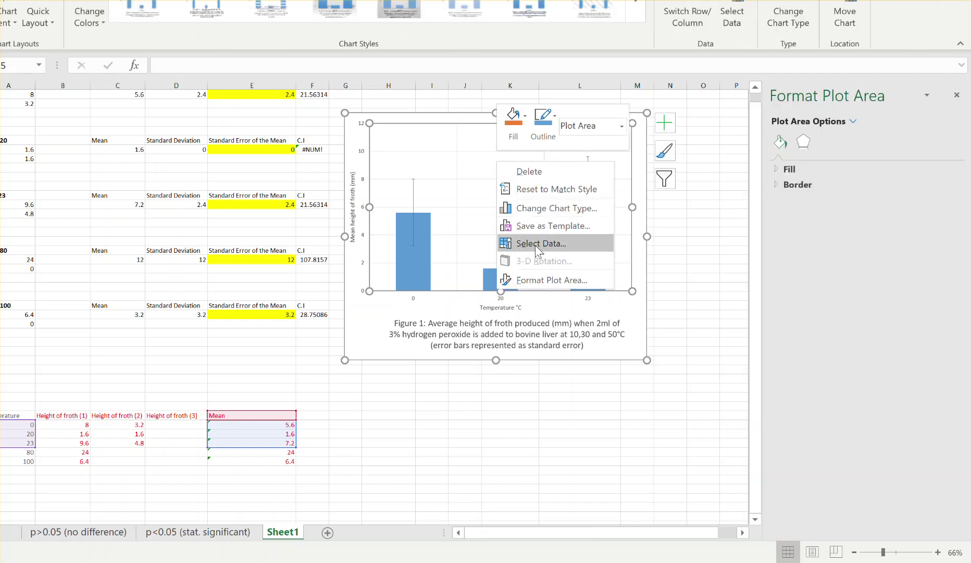
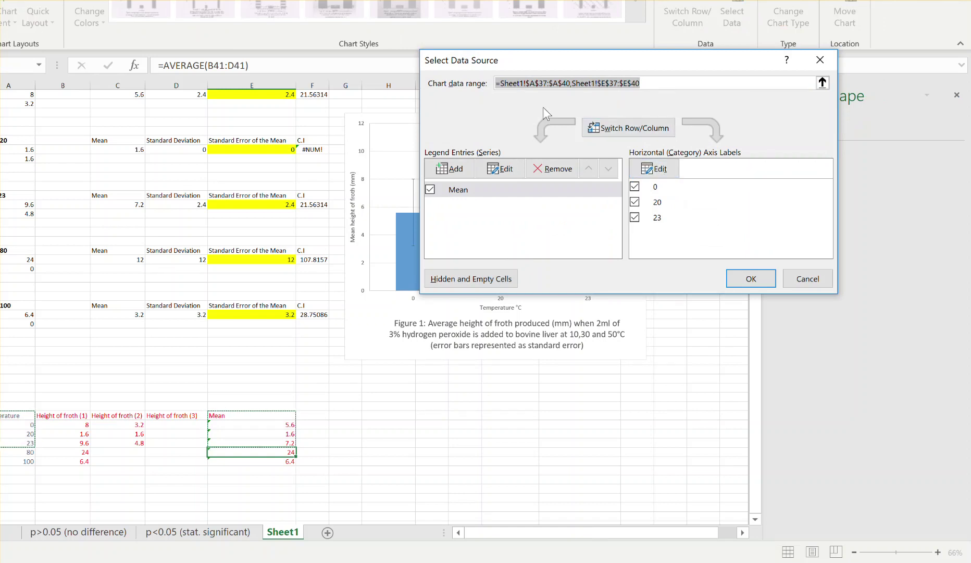
Set the values of the chart's Mean series to Sheet1 cells E38:E42, covering all five temperatures
left_click(500, 168)
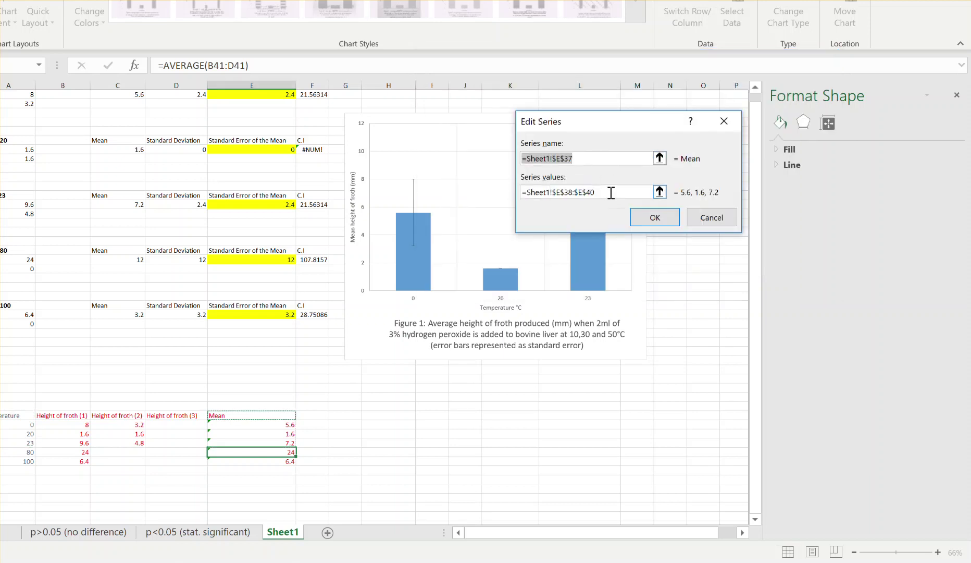
left_click(641, 192)
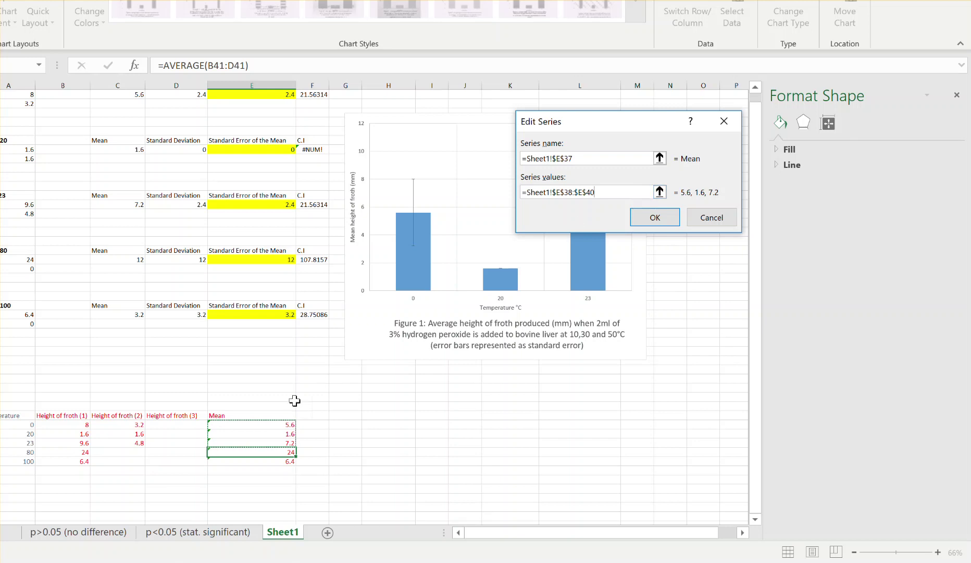
type("+")
left_click(298, 451)
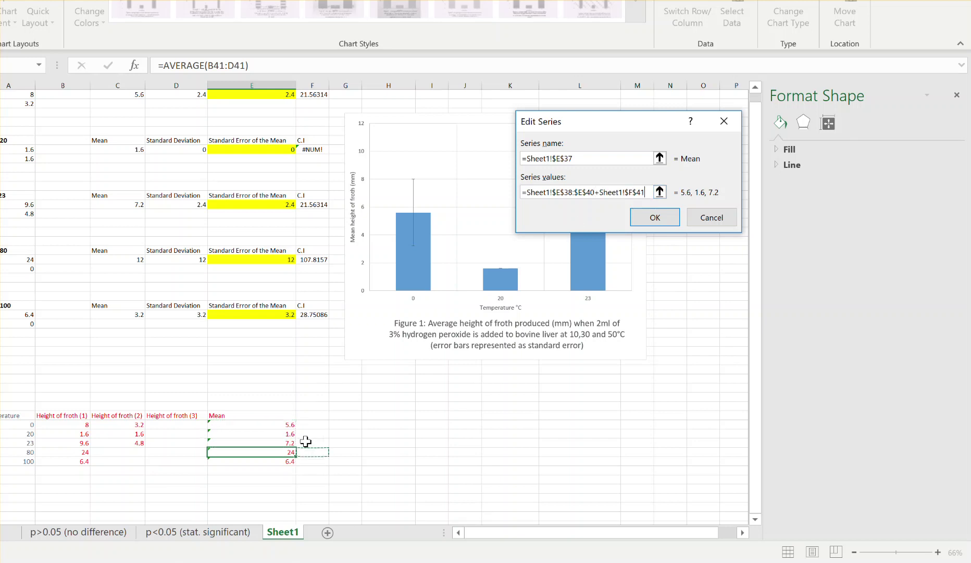
left_click_drag(642, 189, 502, 193)
key("BackSpace")
left_click_drag(281, 425, 275, 463)
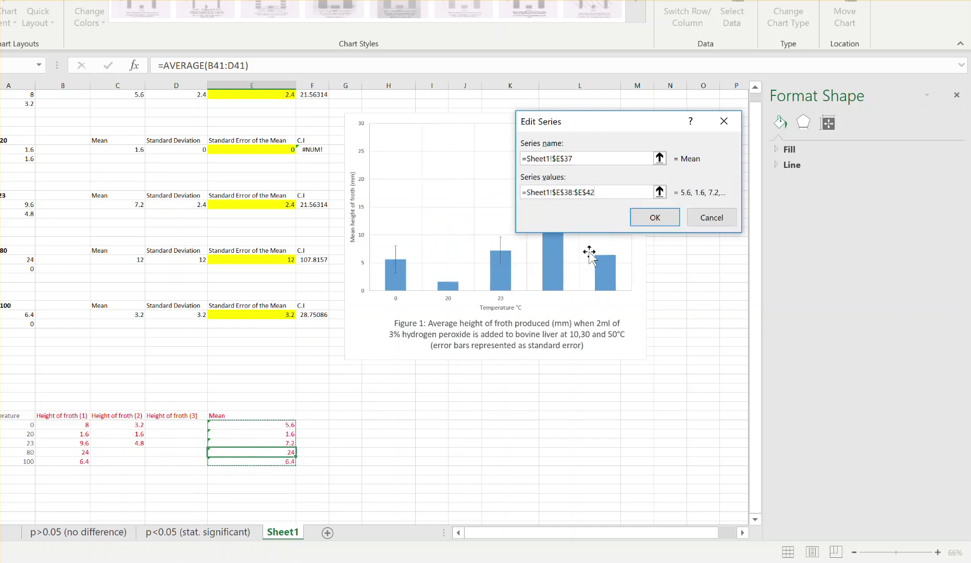
left_click(655, 218)
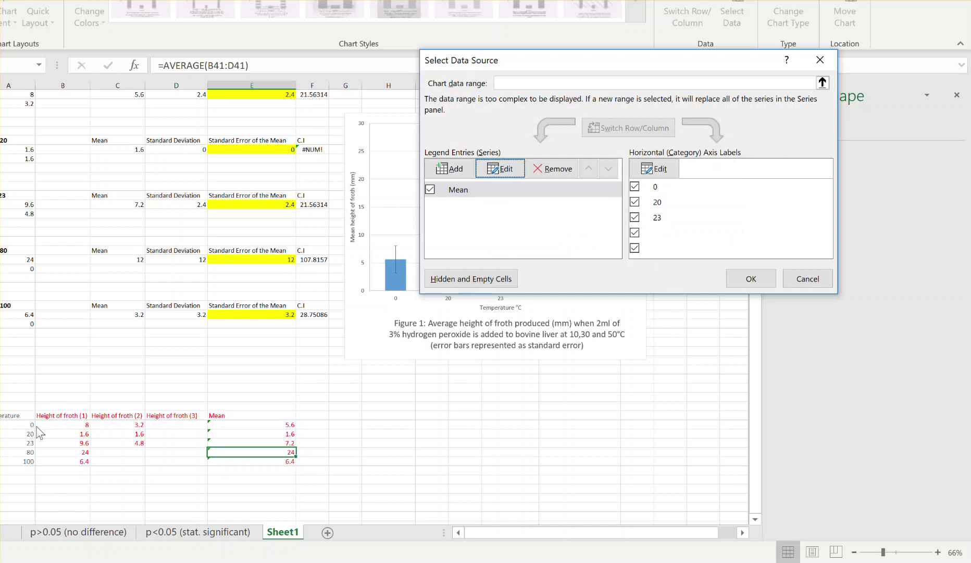
Set the chart's horizontal axis labels to Sheet1 cells A38:A42 and apply the data source changes
left_click(652, 169)
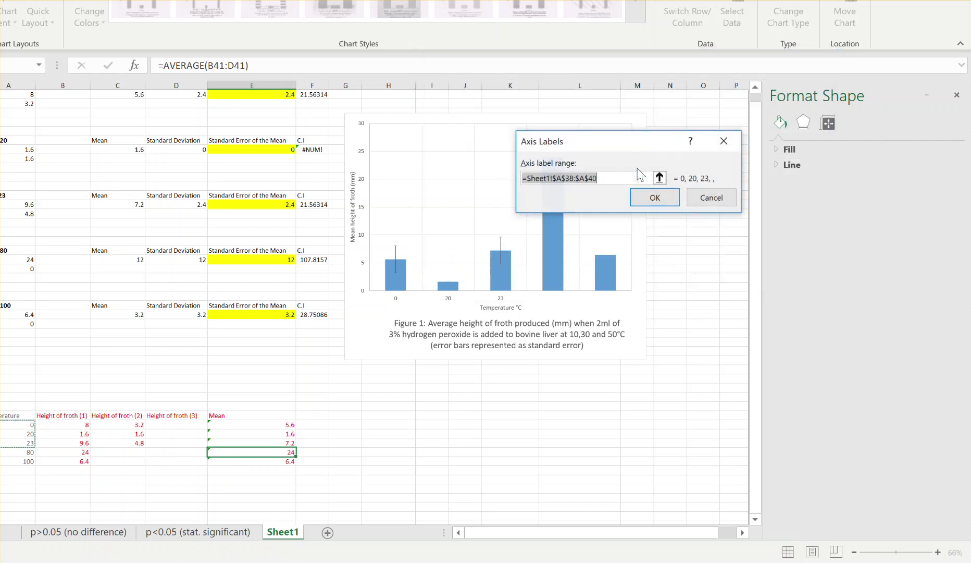
left_click(29, 425)
left_click_drag(29, 425, 28, 463)
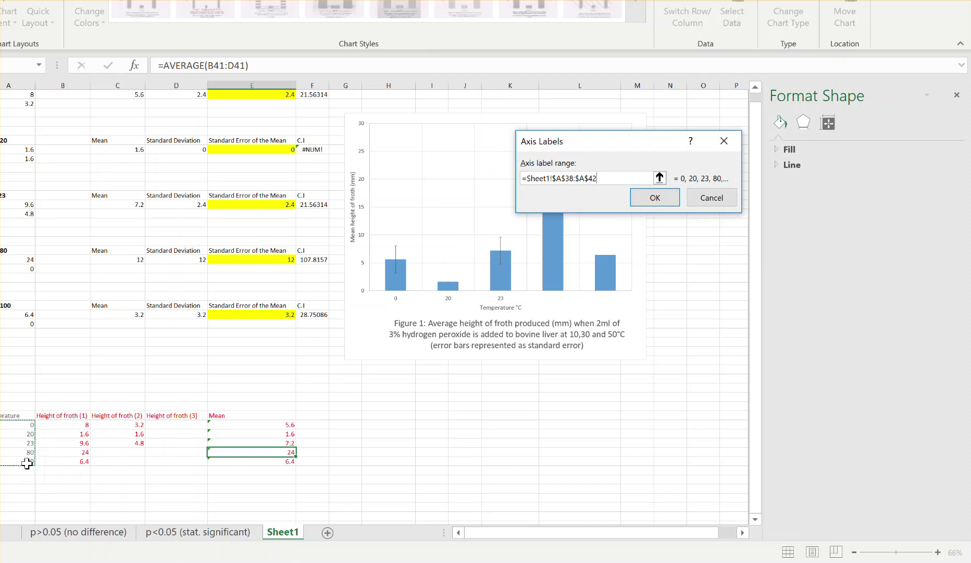
left_click(666, 197)
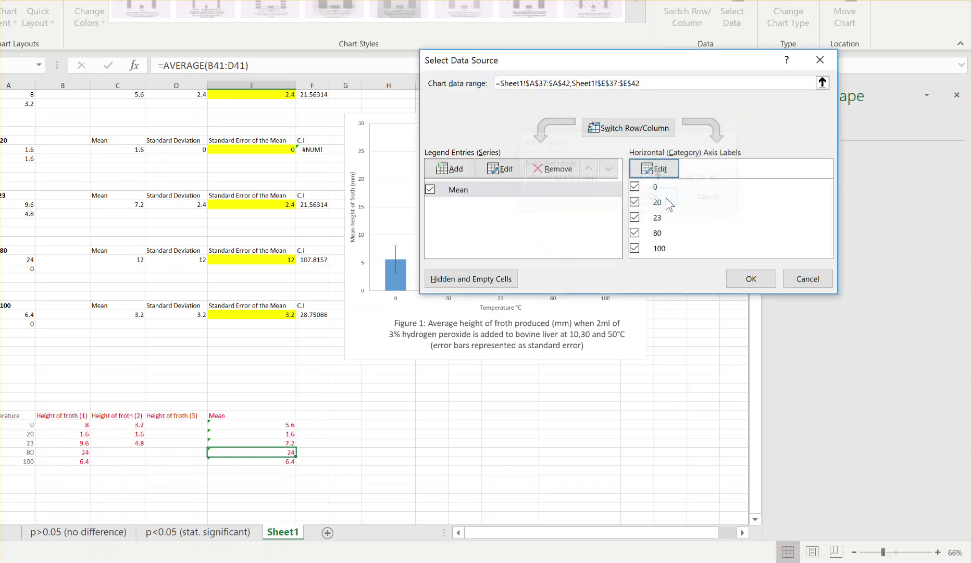
left_click(746, 279)
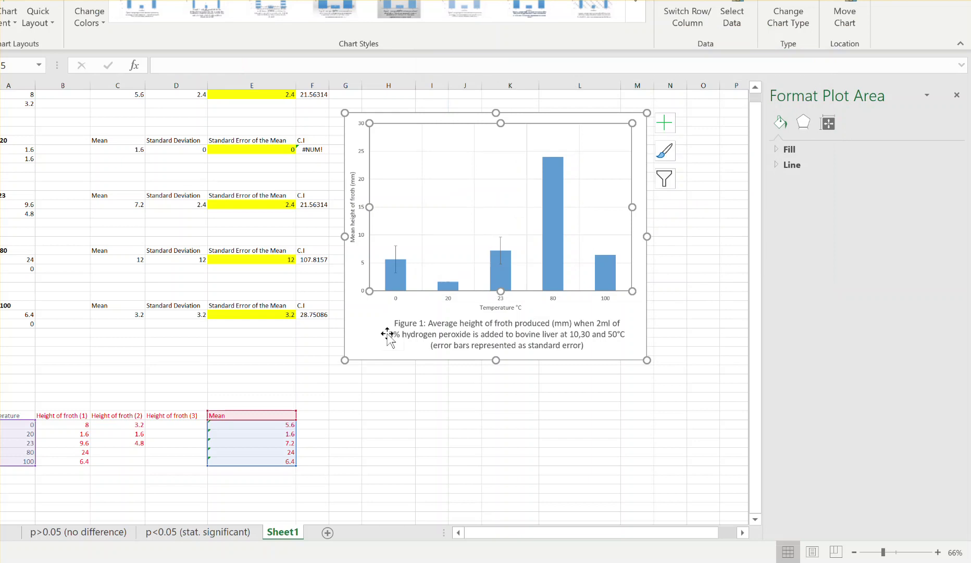
Delete the word "height" after "Average" in the chart's Figure 1 caption
left_click(502, 323)
left_click(484, 323)
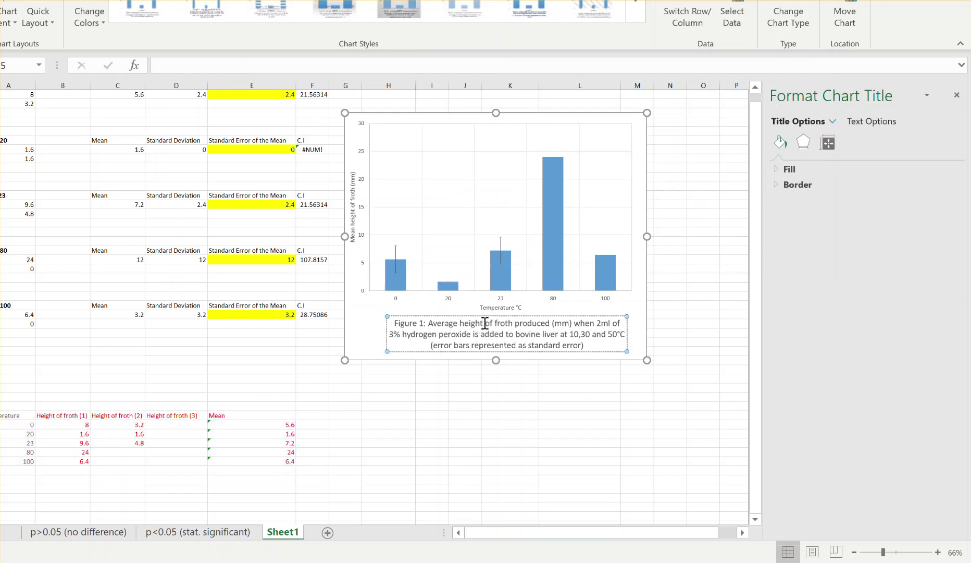
key("BackSpace")
key("BackSpace")
key("BackSpace")
key("BackSpace")
key("BackSpace")
key("BackSpace")
key("BackSpace")
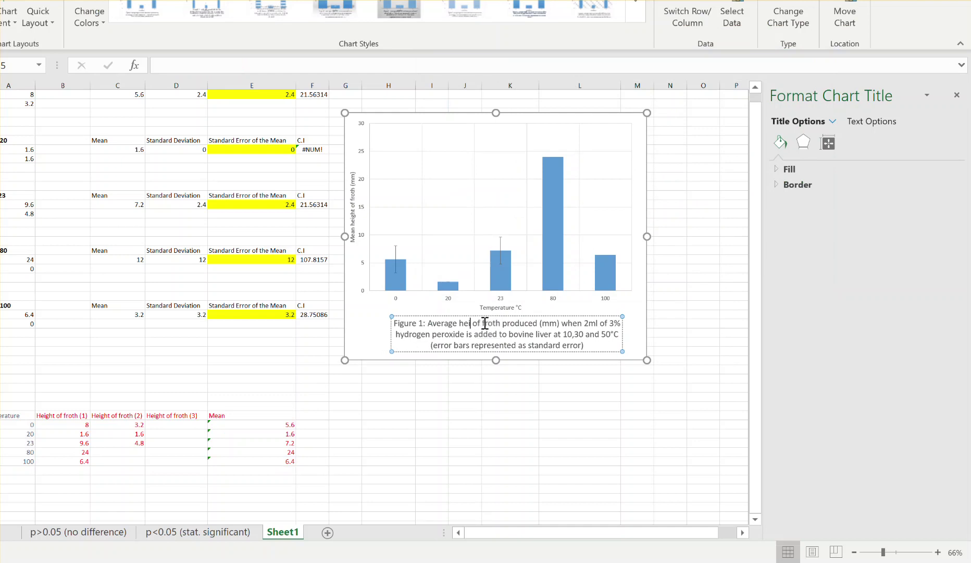
type("number of b")
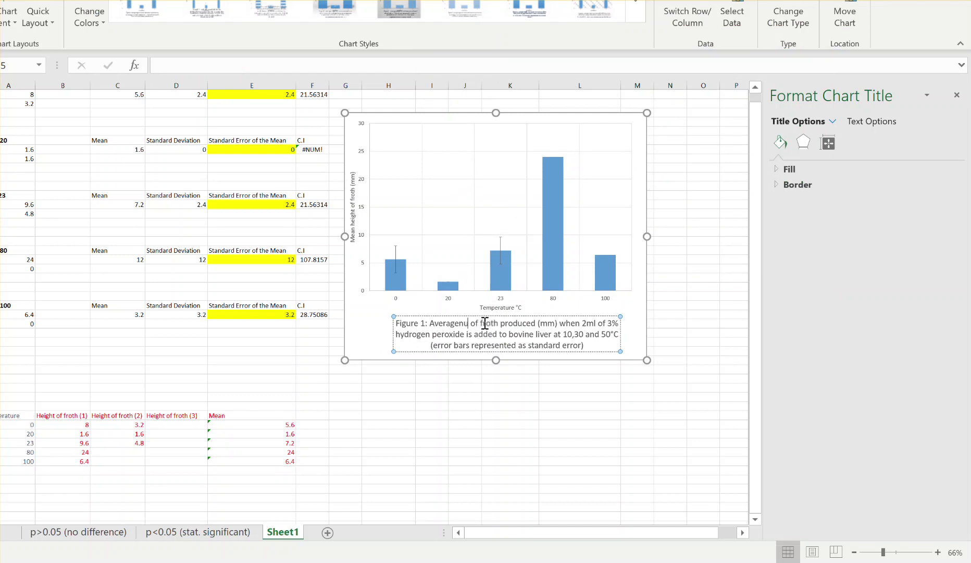
type("ub")
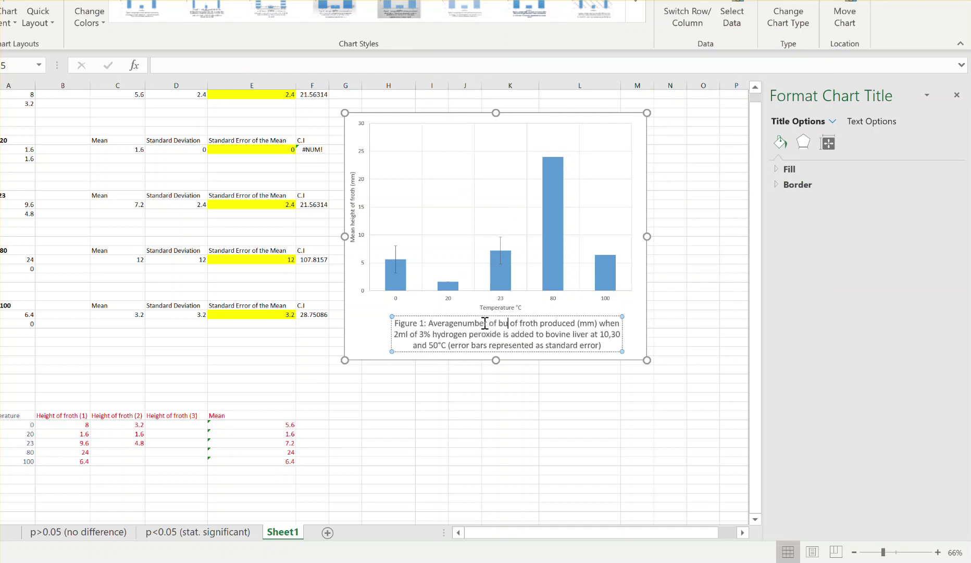
key("BackSpace")
key("BackSpace")
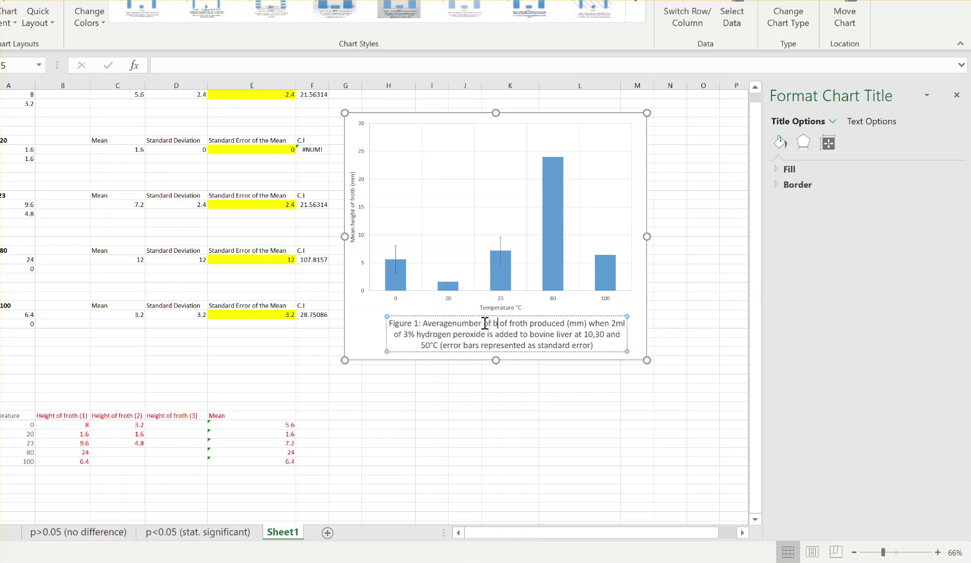
key("BackSpace")
key("BackSpace")
key("BackSpace")
key("BackSpace")
key("BackSpace")
key("BackSpace")
key("BackSpace")
key("BackSpace")
key("BackSpace")
key("BackSpace")
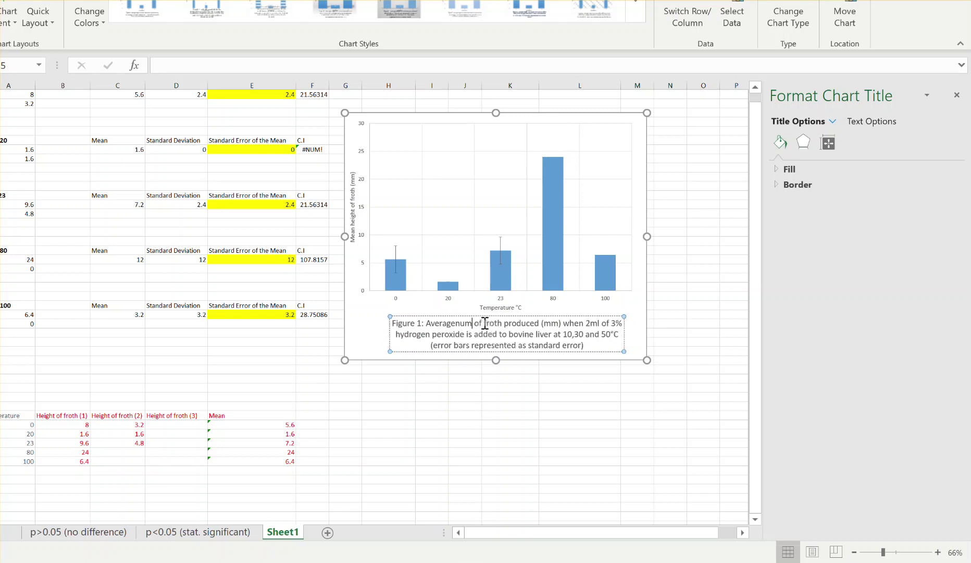
key("BackSpace")
Insert "volume of oxygen" after "Average" in the Figure 1 caption and change the bracketed unit to ml
type("volume")
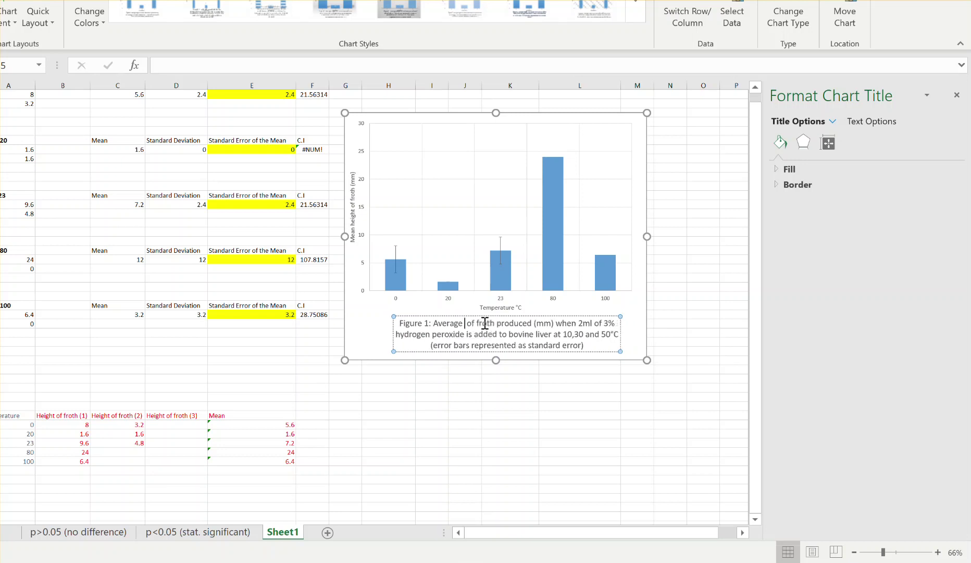
type(" of oxygen")
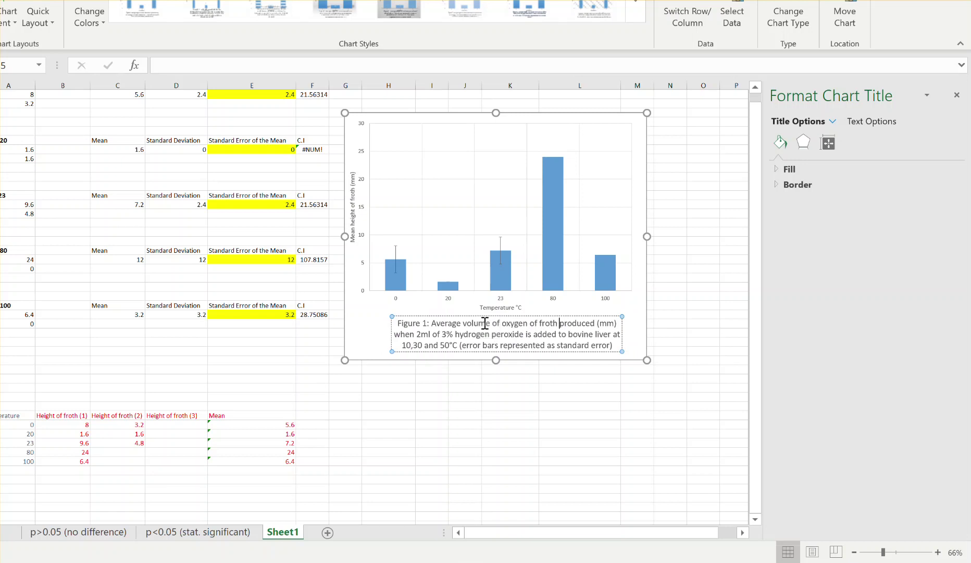
key("Left")
key("Left")
key("Left")
key("BackSpace")
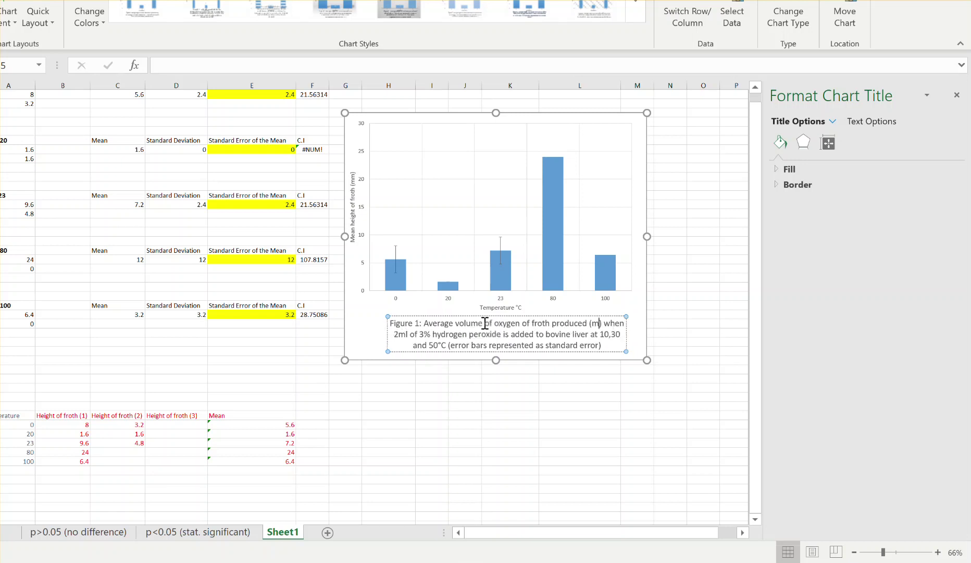
type("l")
Remove "of froth produced" from the Figure 1 caption so it reads "Average volume of oxygen(ml) when 2ml"
key("Left")
key("Left")
key("Left")
key("BackSpace")
key("BackSpace")
key("BackSpace")
key("BackSpace")
key("BackSpace")
key("BackSpace")
key("BackSpace")
key("BackSpace")
key("BackSpace")
key("BackSpace")
key("BackSpace")
key("BackSpace")
key("BackSpace")
key("BackSpace")
key("BackSpace")
key("BackSpace")
key("BackSpace")
key("BackSpace")
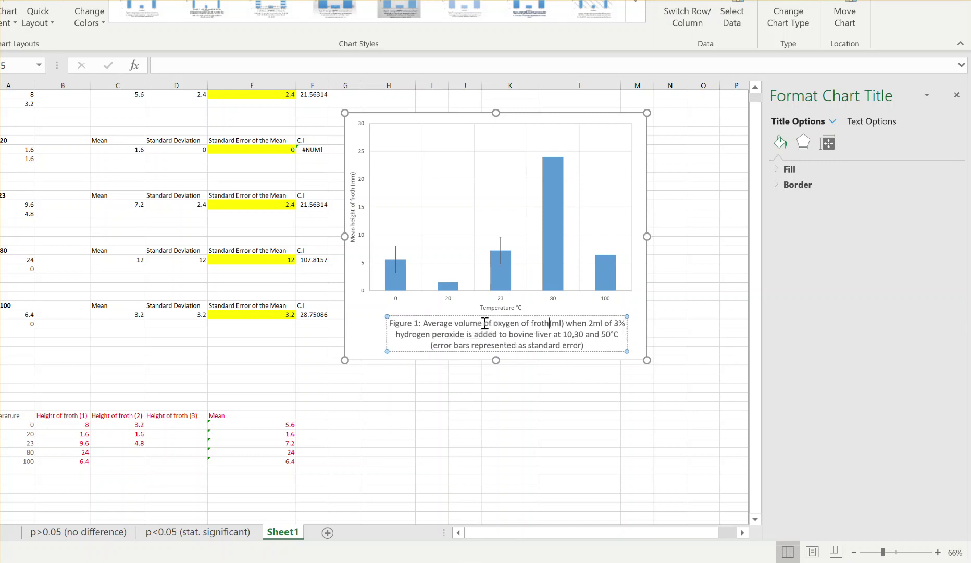
key("BackSpace")
key("BackSpace")
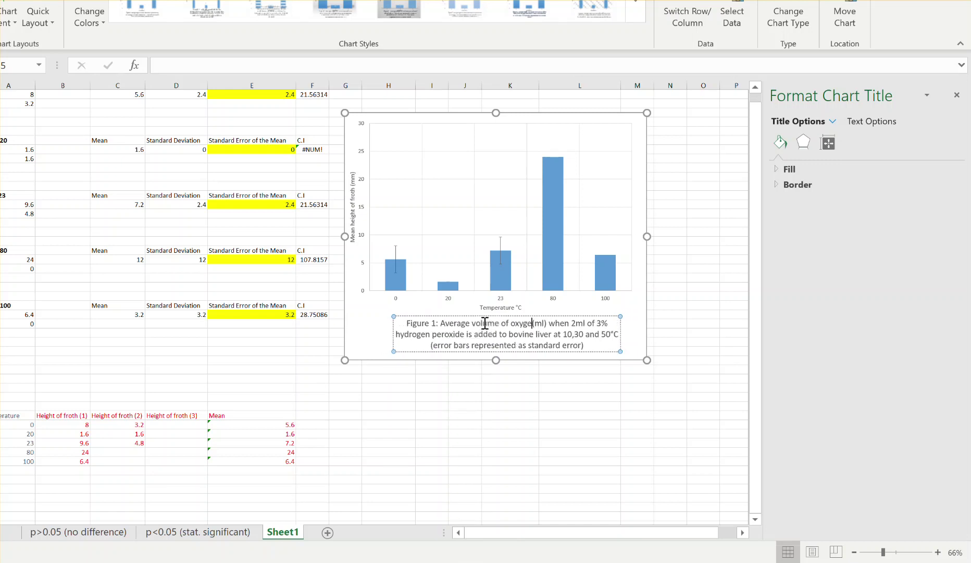
type("n")
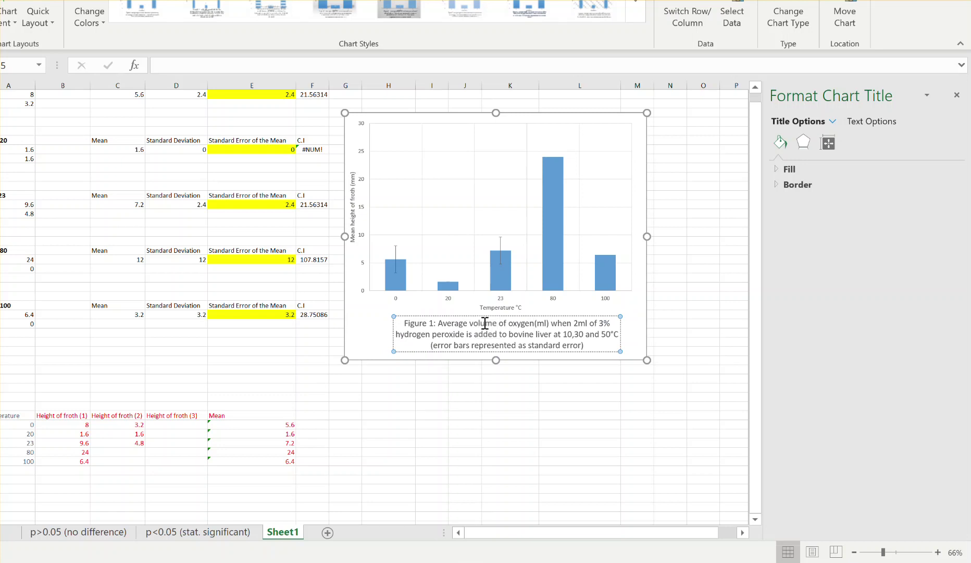
Enlarge the bar chart from its lower-right corner so it extends into column O
left_click(572, 334)
left_click(354, 230)
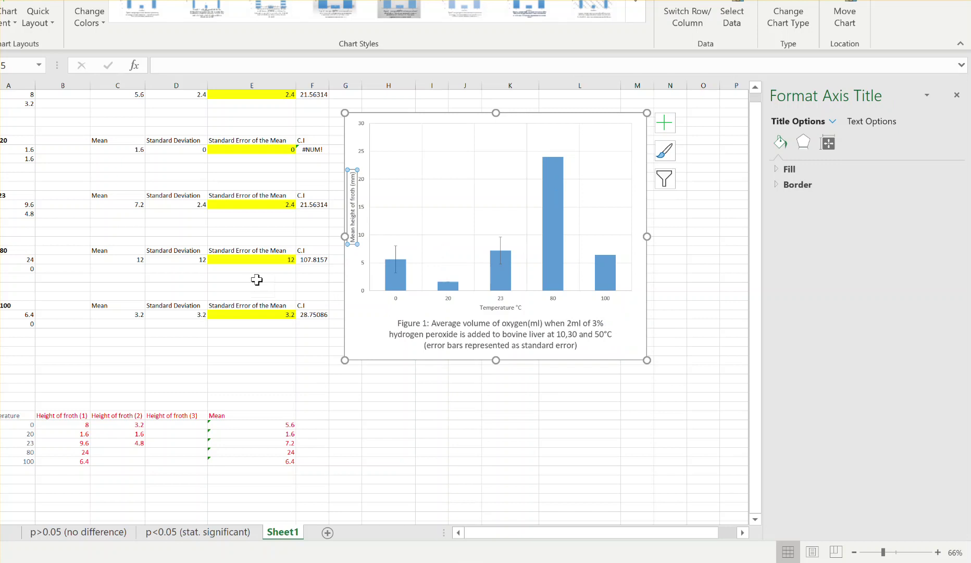
left_click(648, 375)
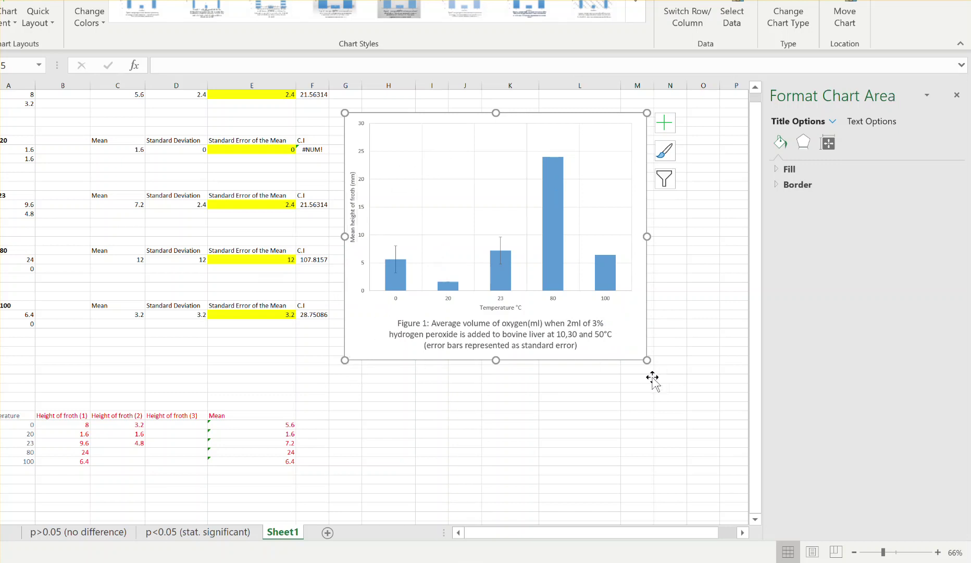
left_click_drag(646, 360, 715, 416)
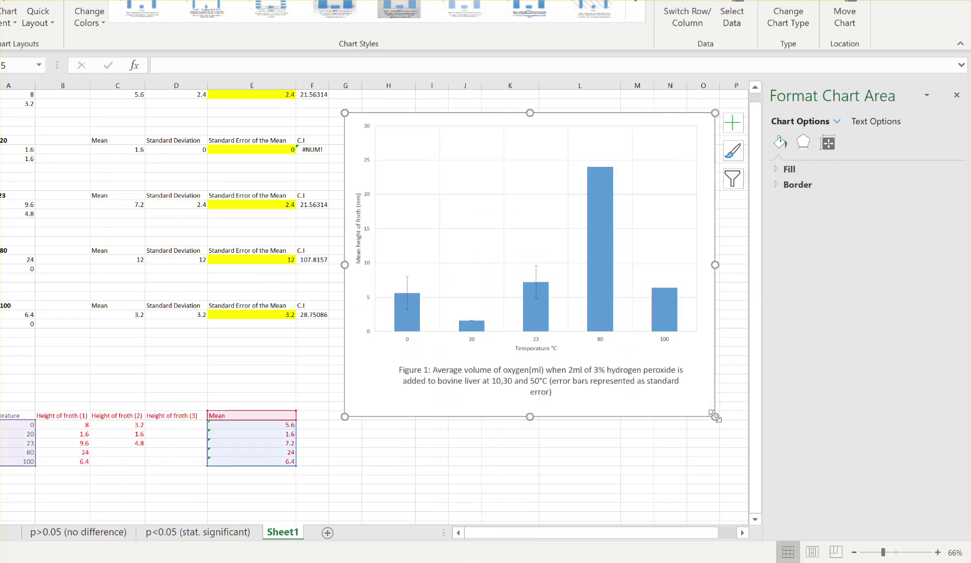
Open the custom error values of the Mean series' vertical error bars for editing
left_click(407, 286)
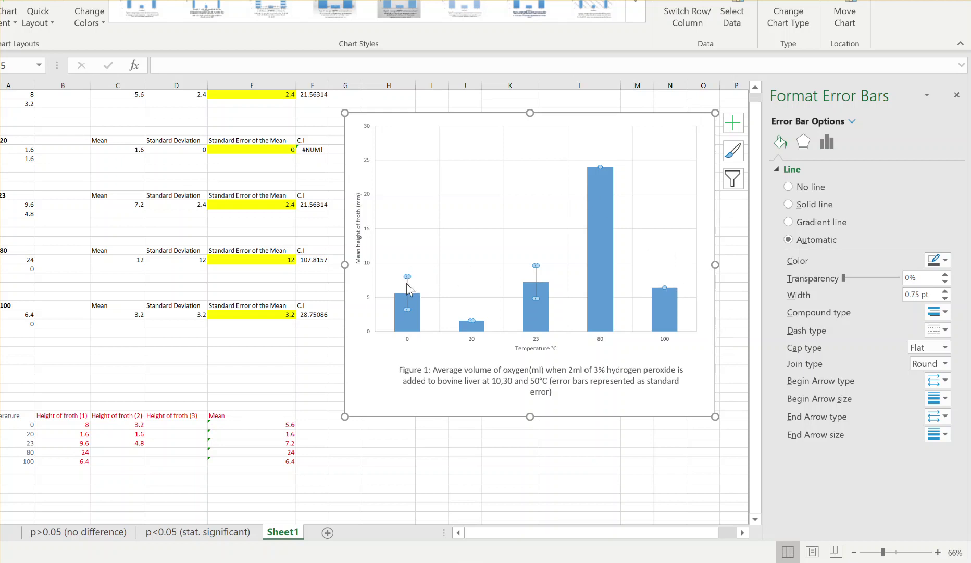
left_click(406, 283)
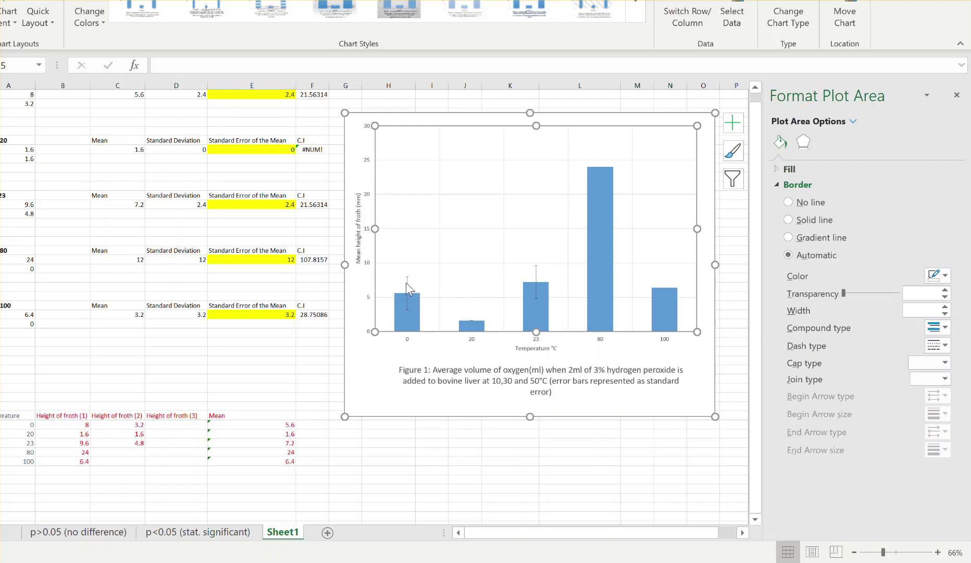
left_click(407, 282)
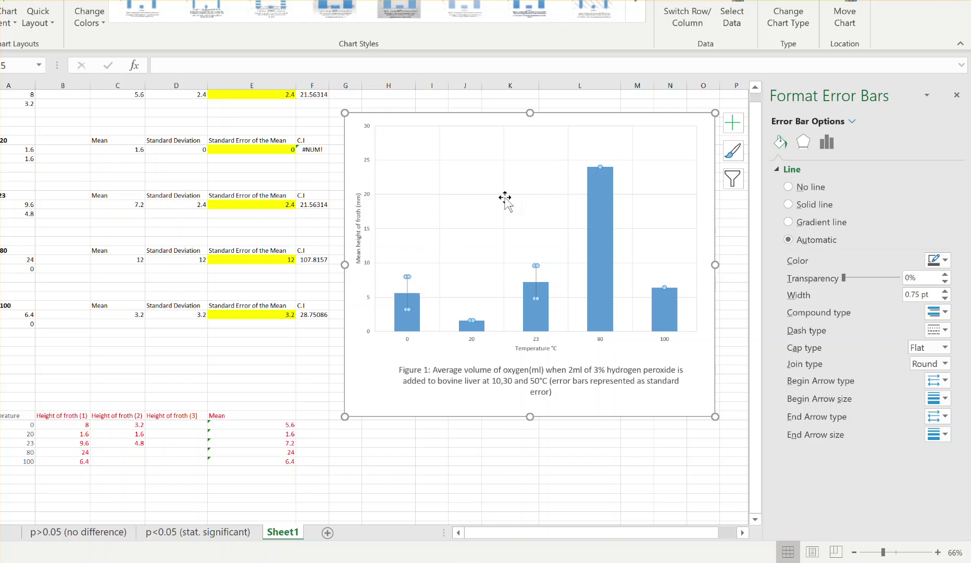
left_click(827, 142)
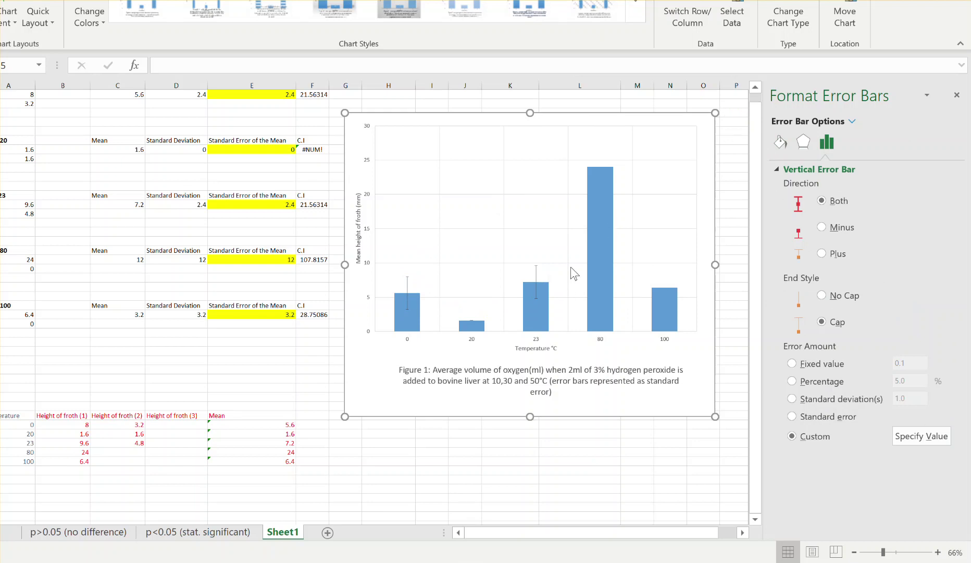
left_click(535, 274)
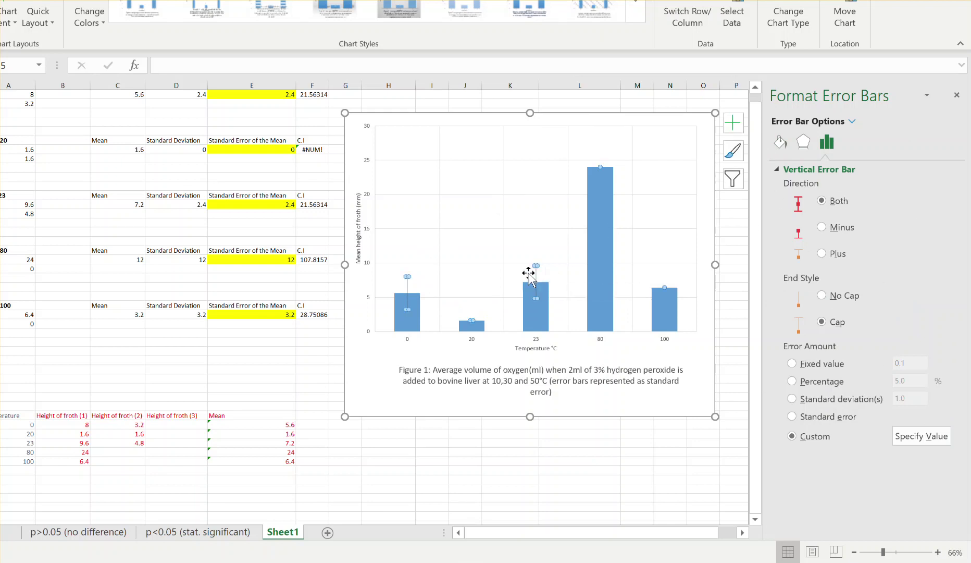
right_click(536, 270)
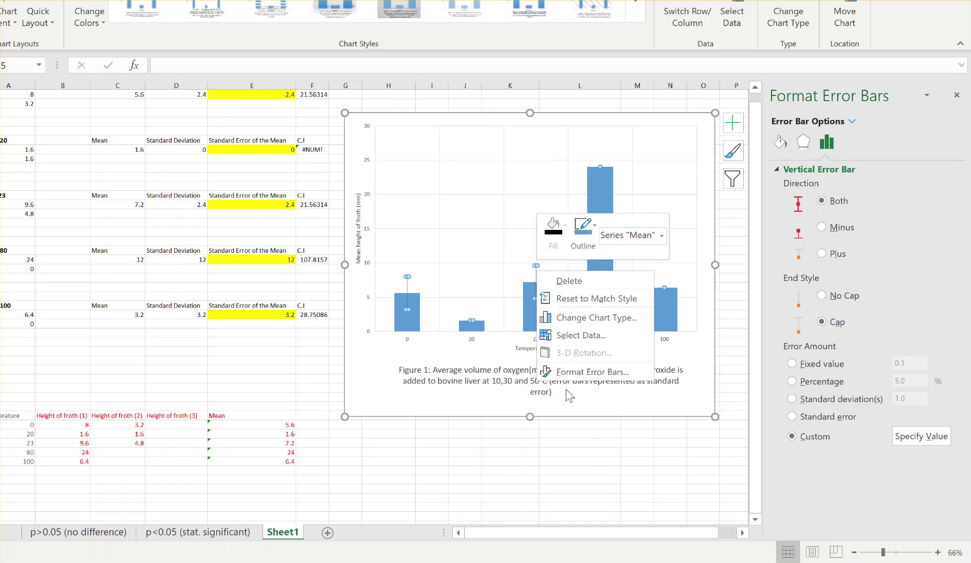
left_click(586, 371)
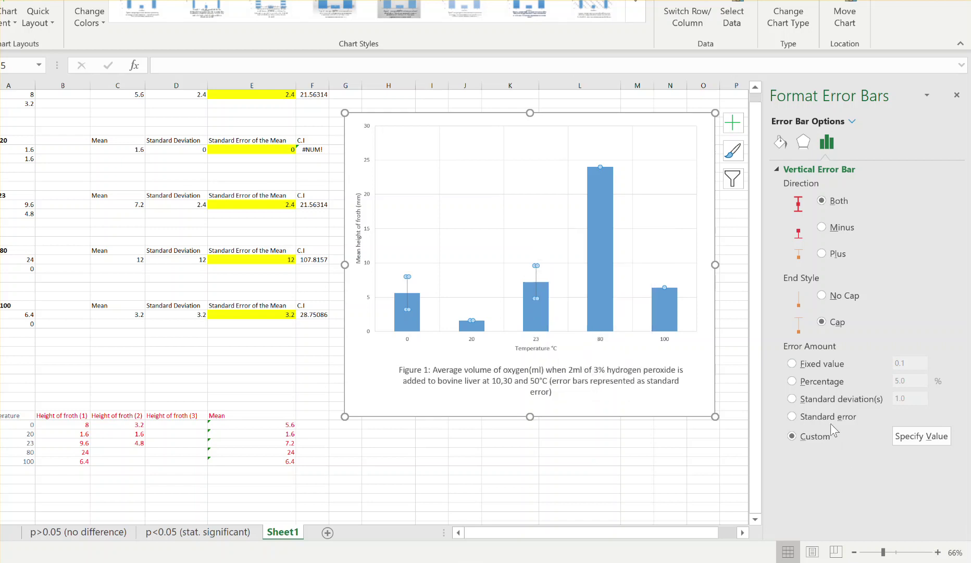
left_click(913, 437)
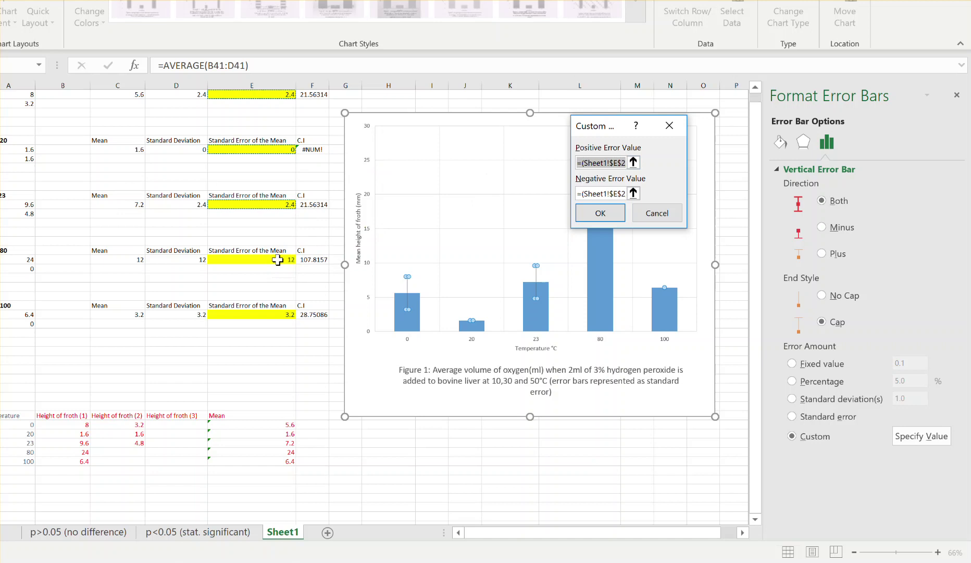
key("End")
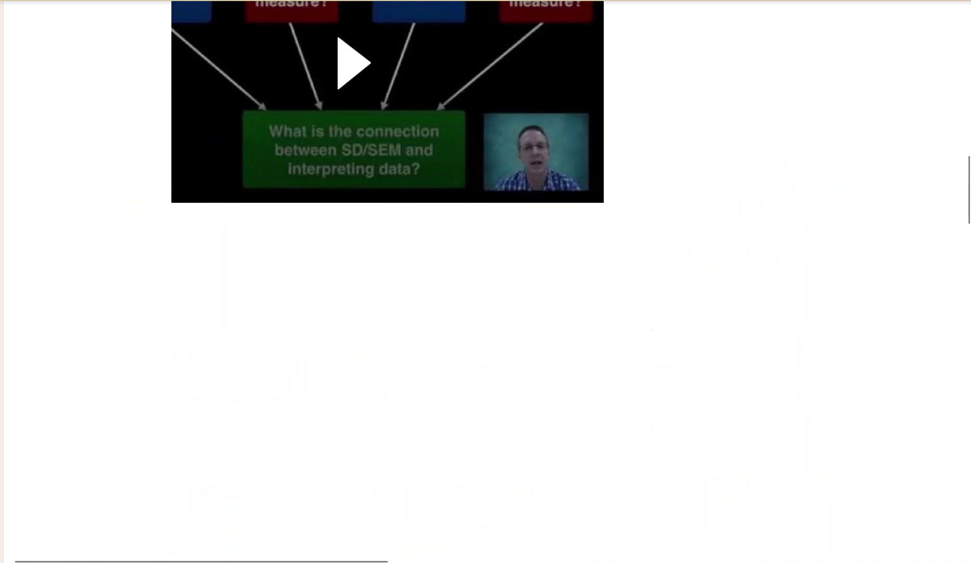
Switch to the annotated sample report and examine how its Figure 2 bar chart shows confidence-interval error bars
scroll(485, 282, "down", 10)
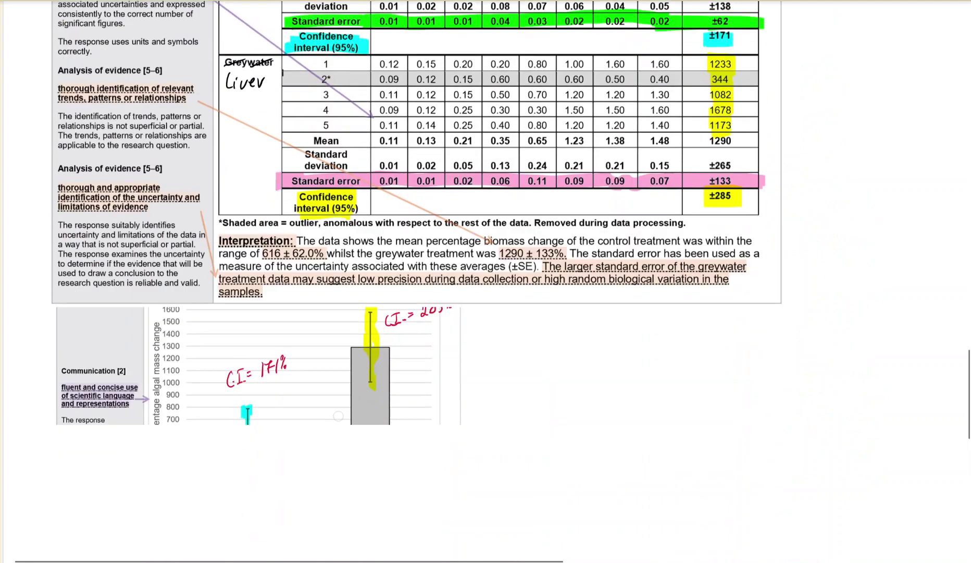
scroll(338, 415, "down", 7)
scroll(338, 416, "up", 3)
scroll(424, 253, "up", 3)
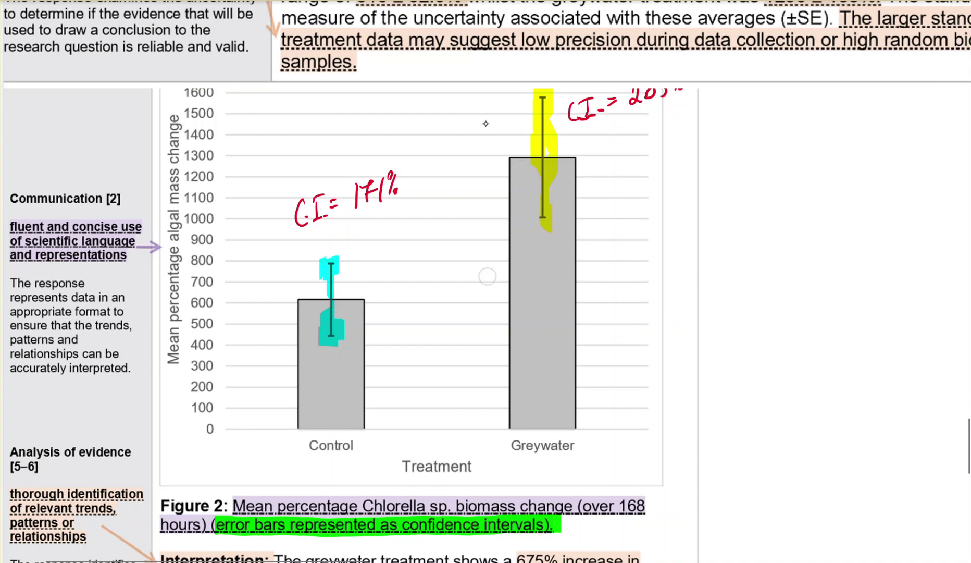
left_click(322, 343)
mouse_move(330, 295)
left_mouse_down()
mouse_move(321, 308)
mouse_move(359, 240)
mouse_move(326, 334)
mouse_move(315, 331)
left_mouse_up()
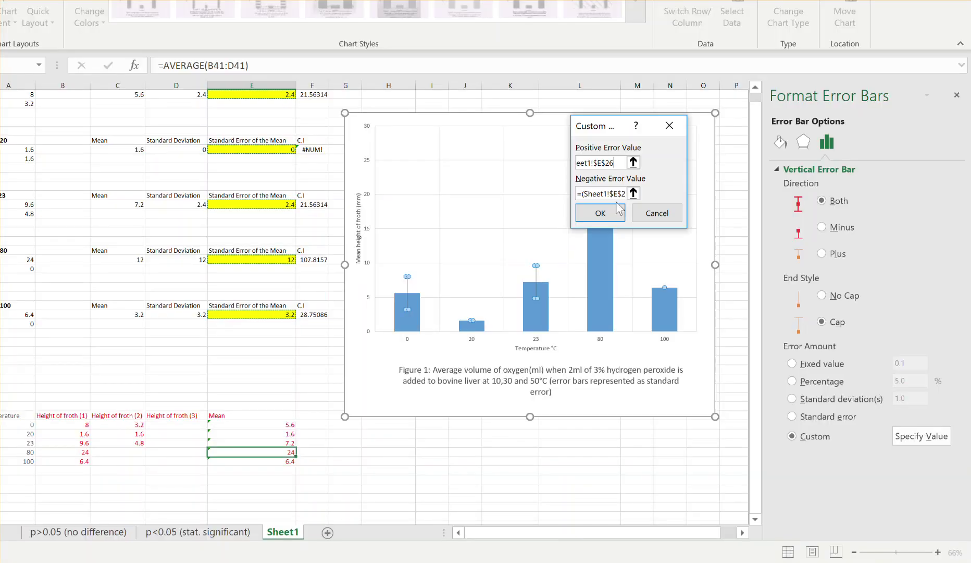
Replace the custom negative error values with the five Standard Error of the Mean cells for 0, 20, 23, 80 and 100 °C and apply them
left_click_drag(621, 193, 570, 192)
left_click(572, 193)
key("End")
key("shift+Home")
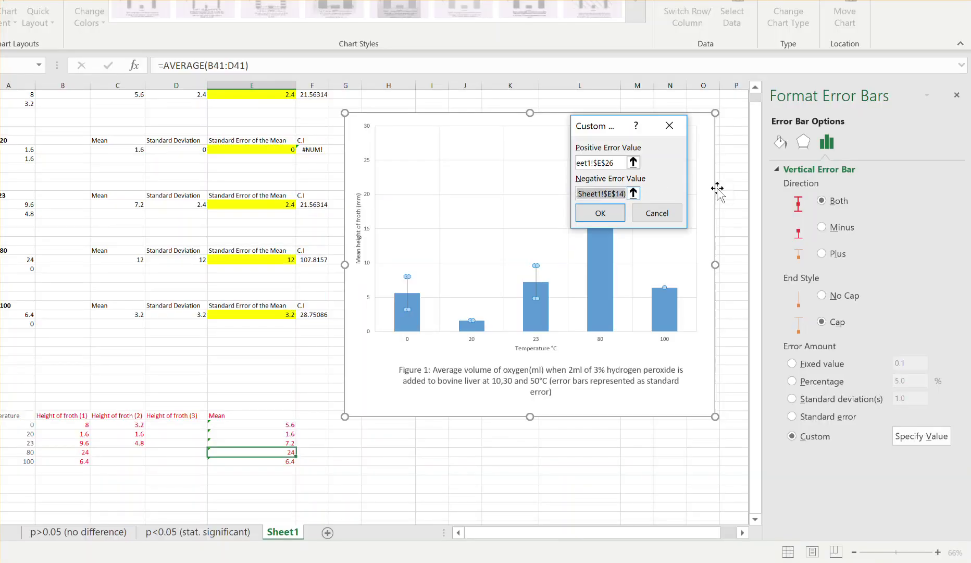
key("BackSpace")
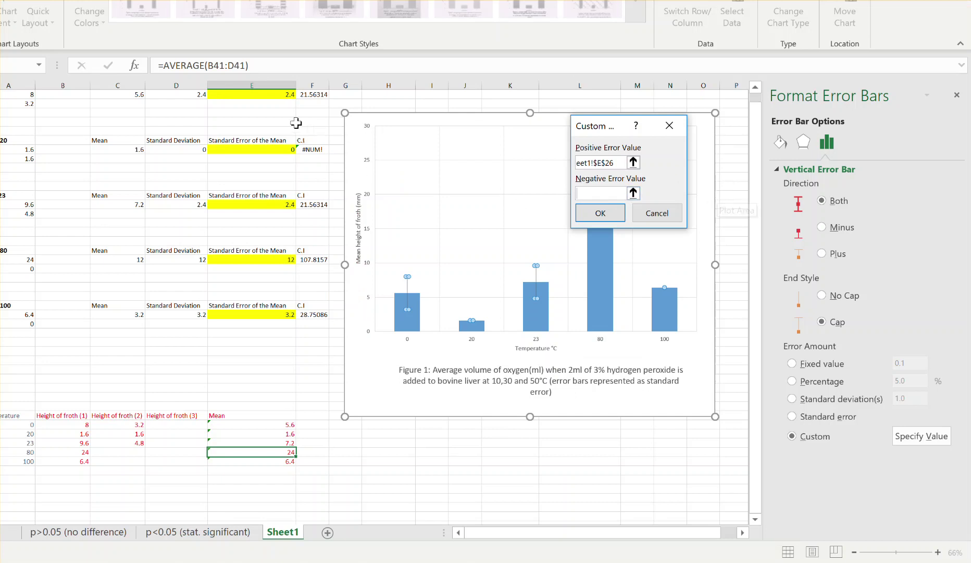
left_click(284, 96)
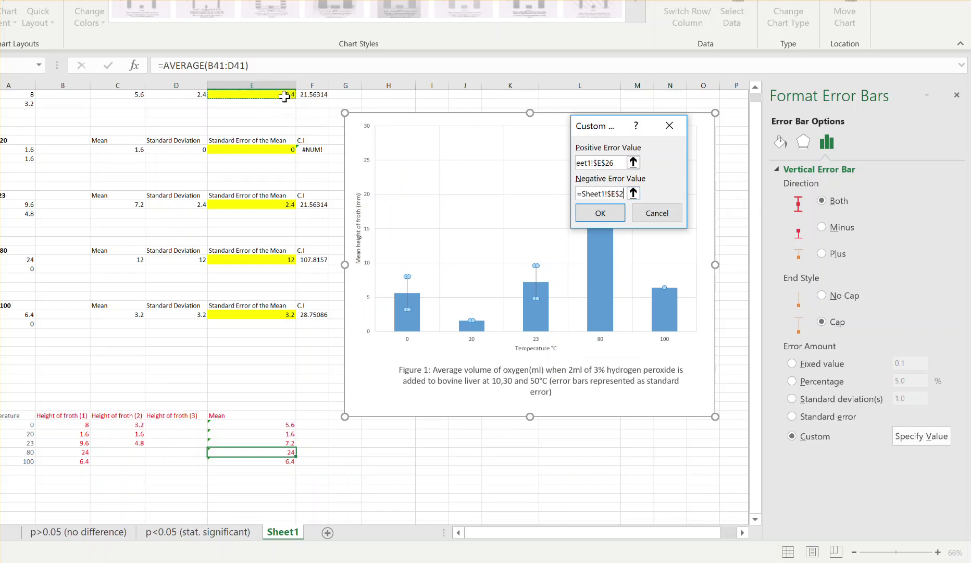
left_click(276, 151, "ctrl")
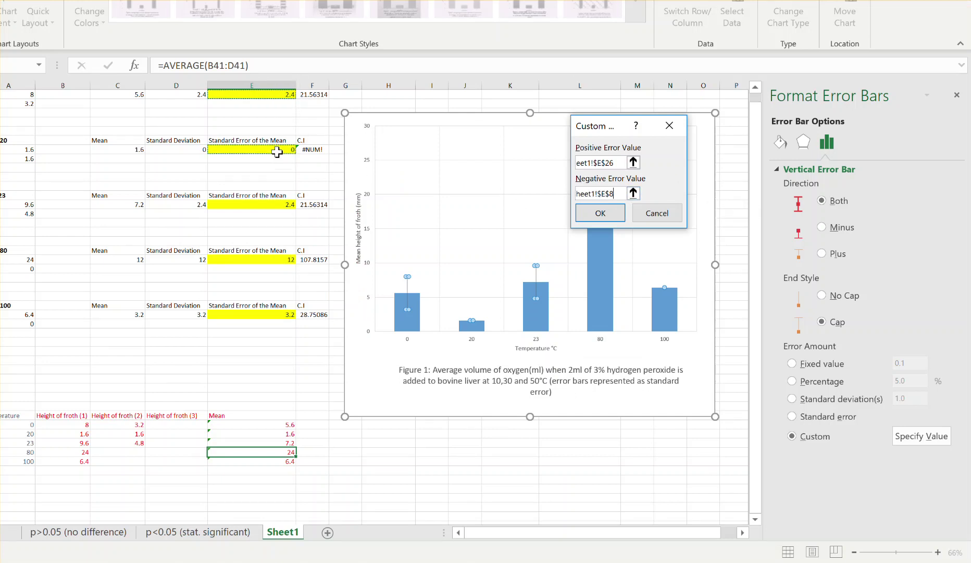
left_click(274, 205, "ctrl")
left_click(274, 260, "ctrl")
left_click(261, 314, "ctrl")
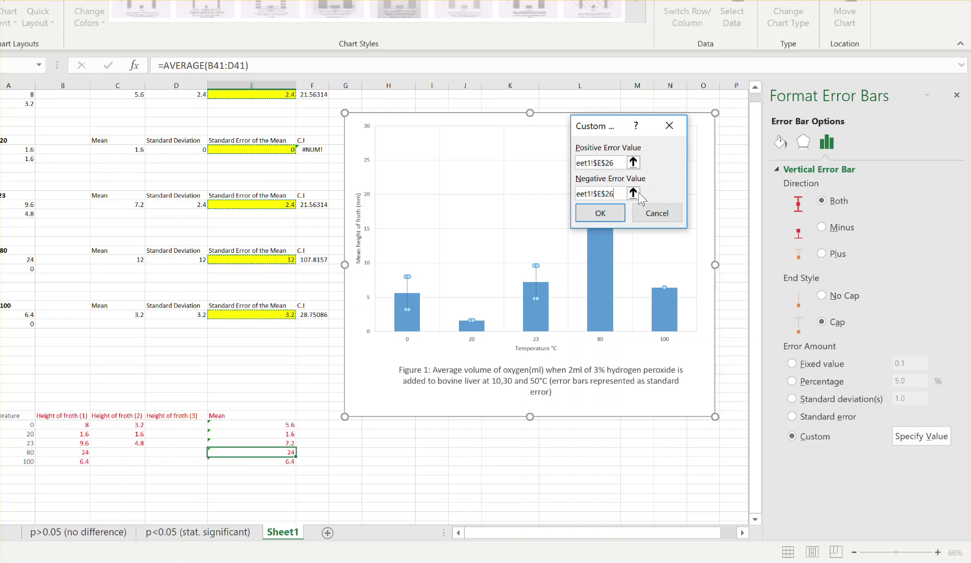
left_click(600, 213)
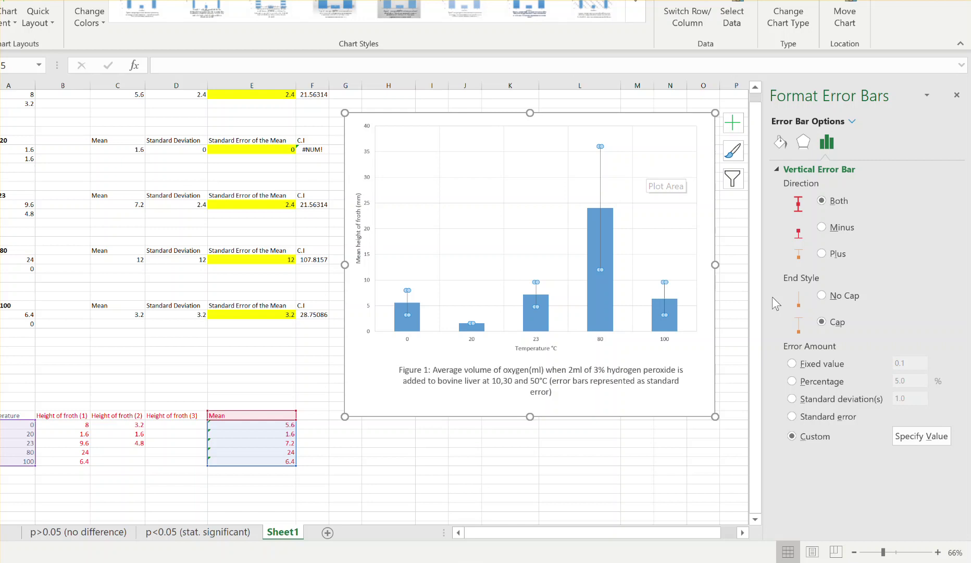
Reopen the custom error values and set the positive ones to the Standard Error of the Mean cells for 0, 20 and 23 °C only
left_click(943, 441)
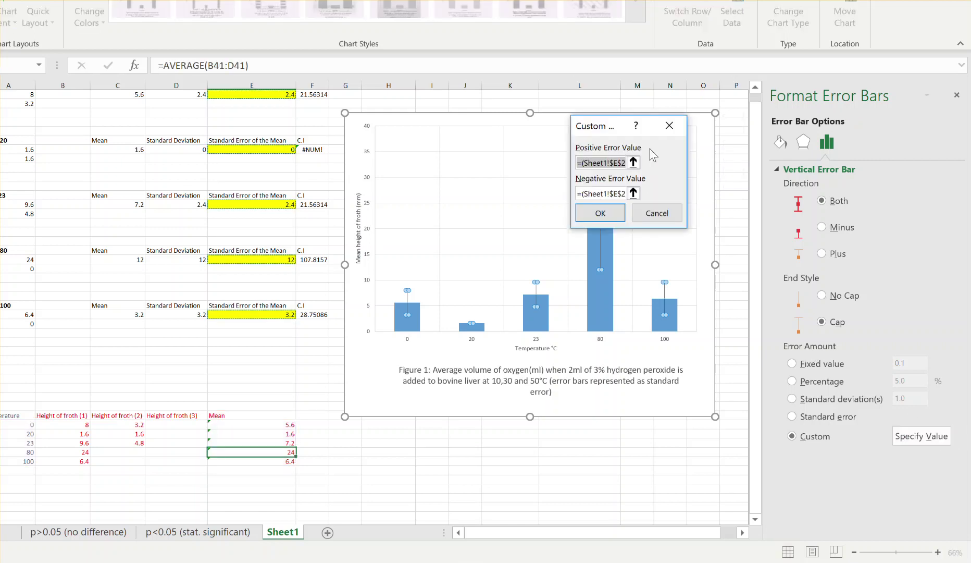
left_click(291, 95)
left_click(280, 152)
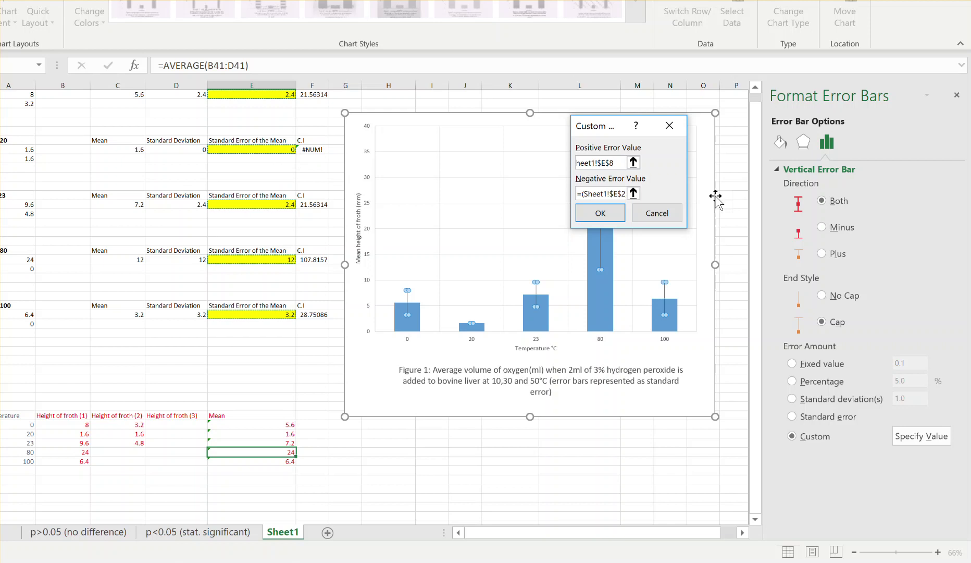
left_click_drag(620, 163, 554, 166)
key("BackSpace")
key("ctrl+a")
key("BackSpace")
left_click(290, 94)
left_click(267, 149)
left_click(264, 206)
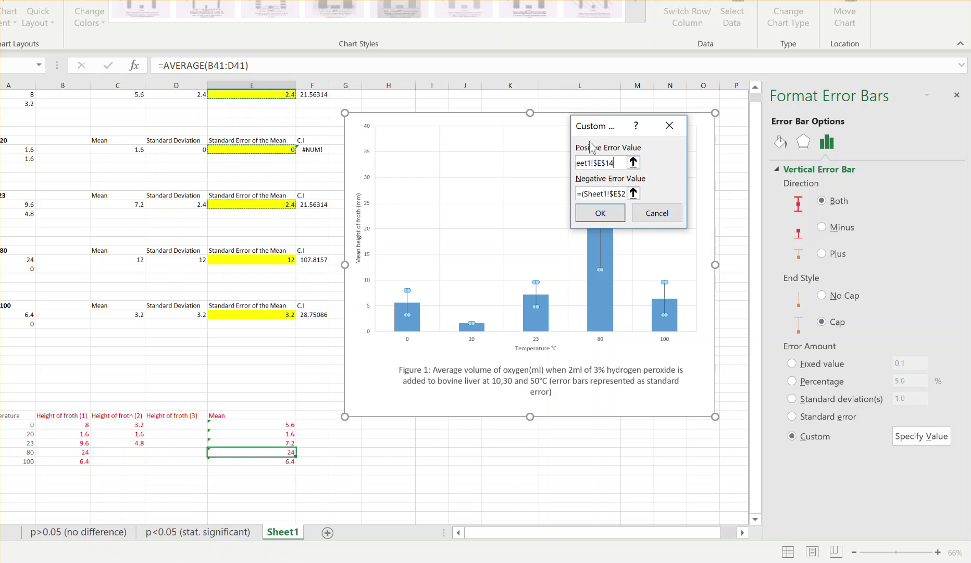
Set the negative error values to the same 0, 20 and 23 °C standard error cells and apply the custom values
left_click(579, 194)
left_click_drag(579, 194, 626, 194)
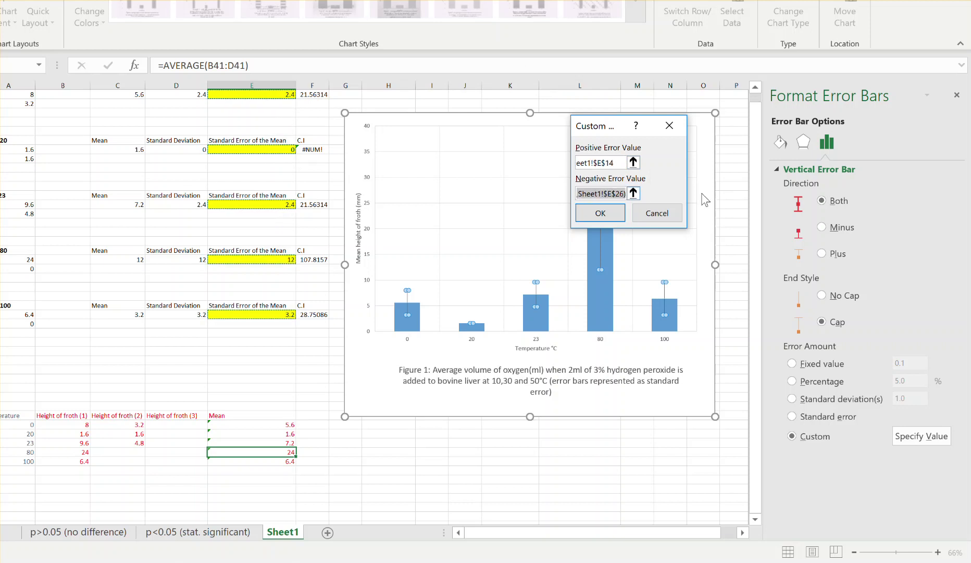
key("Delete")
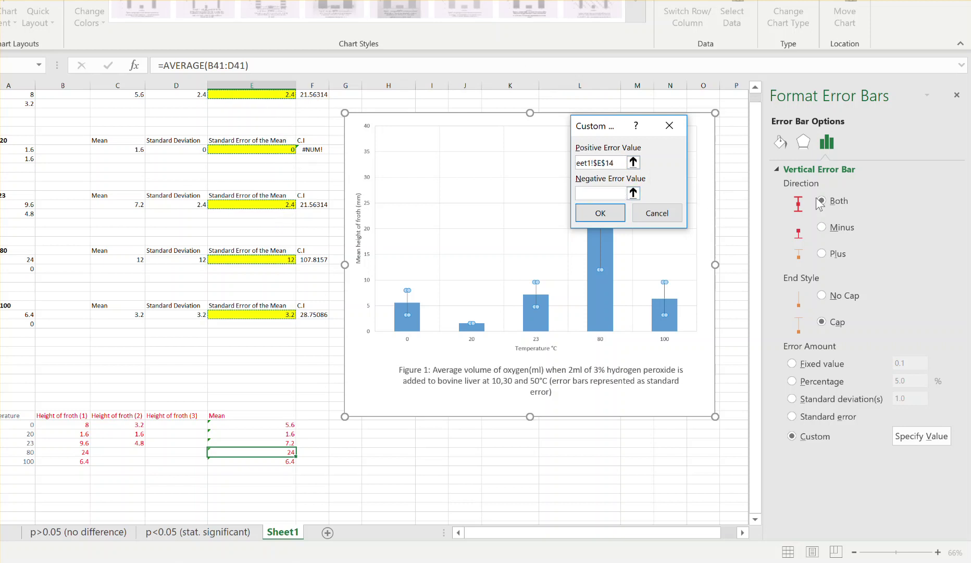
left_click(281, 95)
left_click(277, 150, "ctrl")
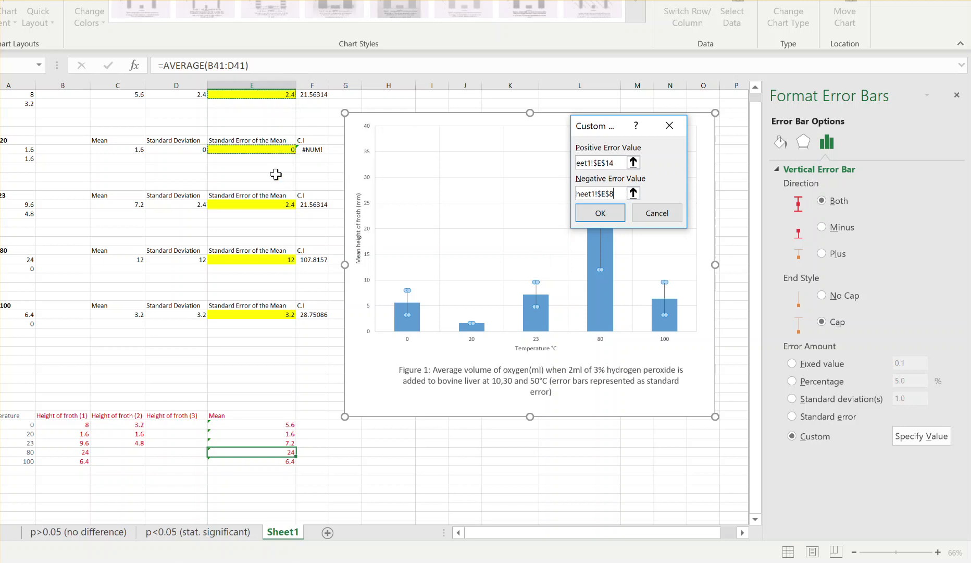
left_click(601, 213)
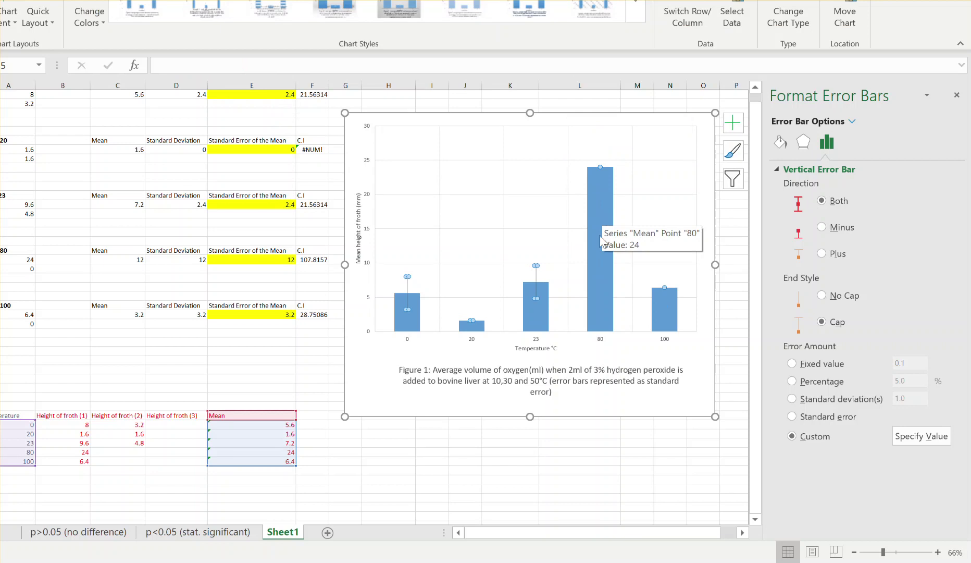
Move the bar chart down and left so that its left edge lines up with the start of column F
left_click(527, 240)
left_click_drag(514, 286, 465, 351)
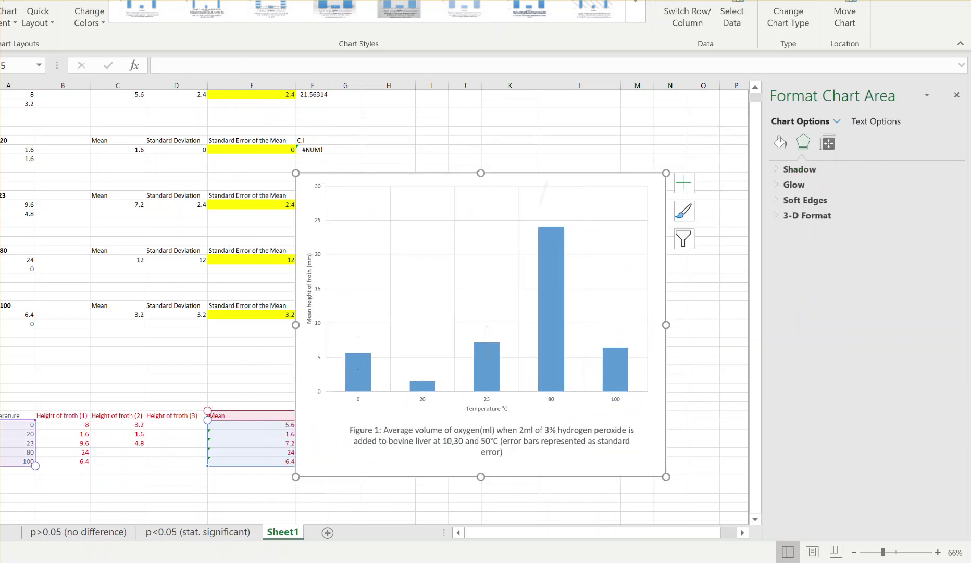
scroll(375, 302, "up", 4)
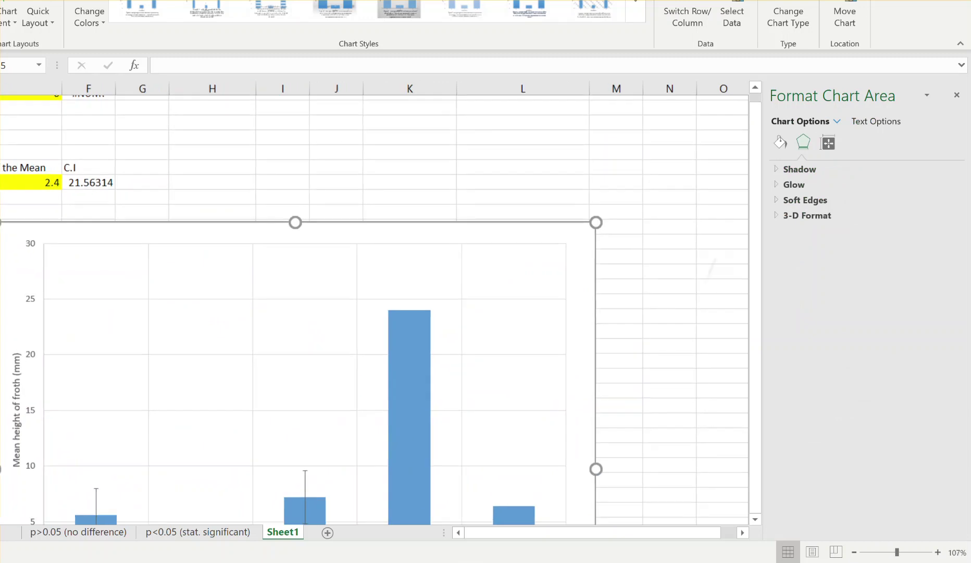
scroll(375, 307, "left", 2)
scroll(375, 307, "down", 4)
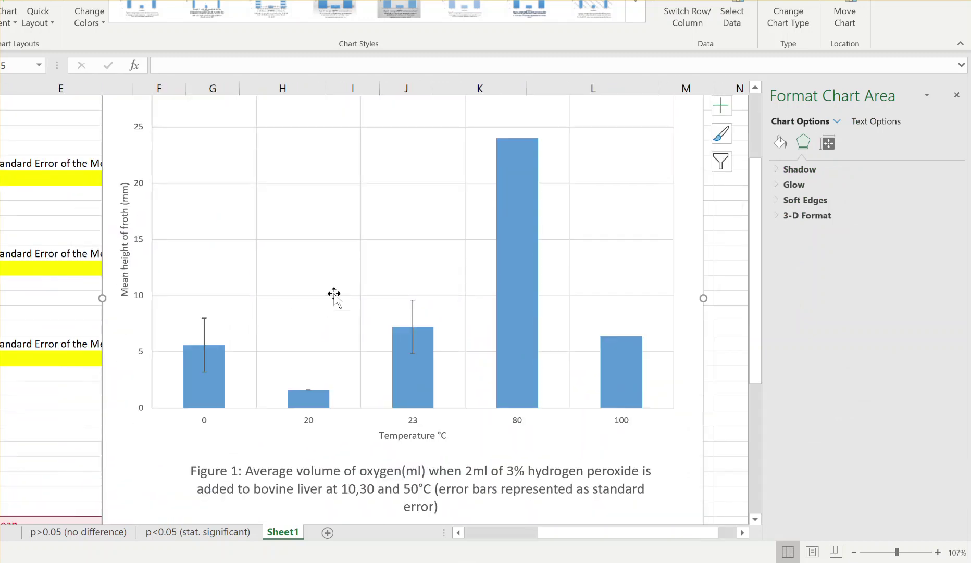
left_click_drag(312, 331, 349, 319)
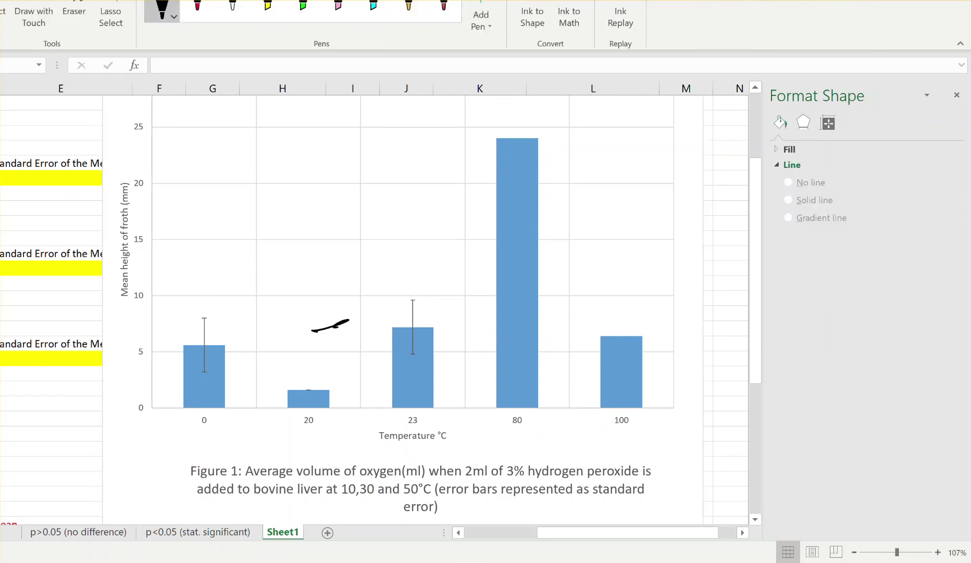
left_click(74, 16)
left_click(314, 330)
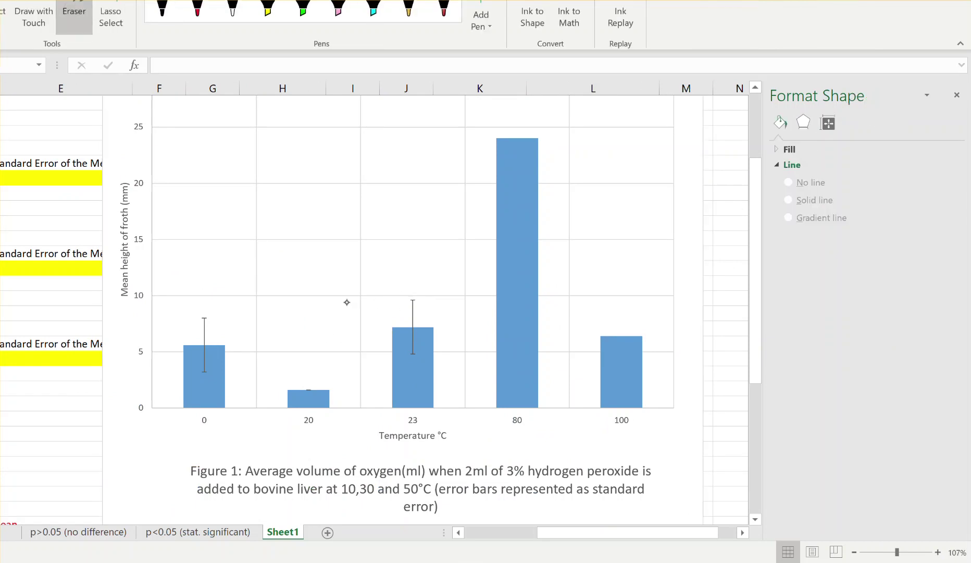
Draw black ink lines from both ends of the 23 °C error bar across to the 0 °C bar and circle both error bars
left_click(168, 11)
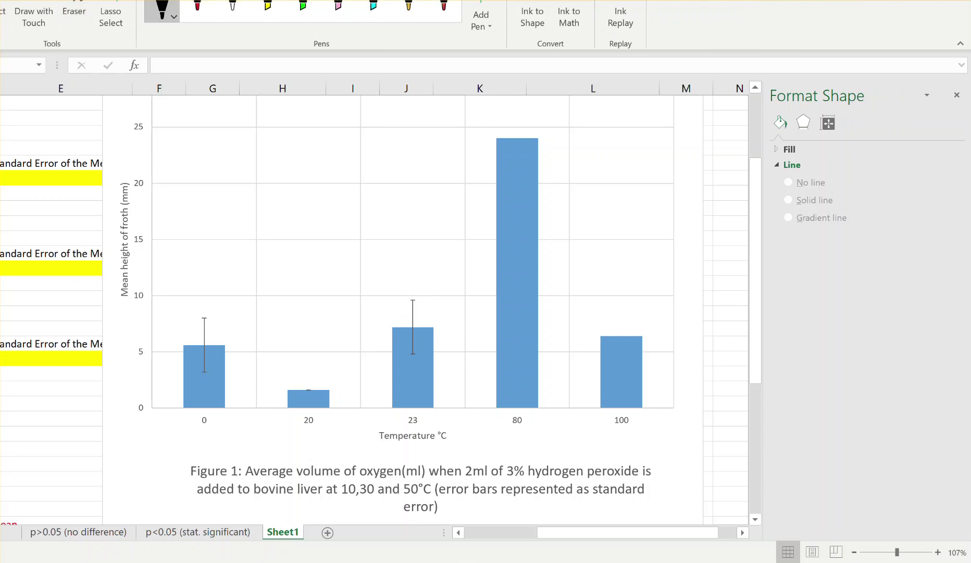
left_click_drag(422, 299, 130, 299)
mouse_move(413, 353)
left_mouse_down()
mouse_move(162, 357)
mouse_move(183, 319)
mouse_move(205, 308)
left_mouse_up()
mouse_move(375, 333)
left_mouse_down()
mouse_move(386, 315)
mouse_move(388, 334)
left_mouse_up()
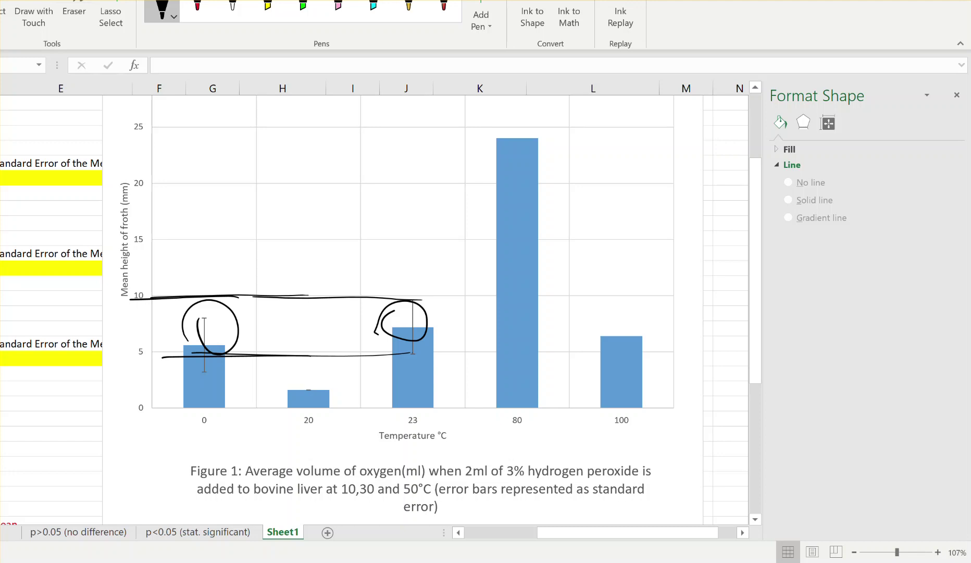
mouse_move(304, 372)
left_mouse_down()
mouse_move(459, 301)
mouse_move(318, 284)
mouse_move(212, 309)
mouse_move(211, 328)
left_mouse_up()
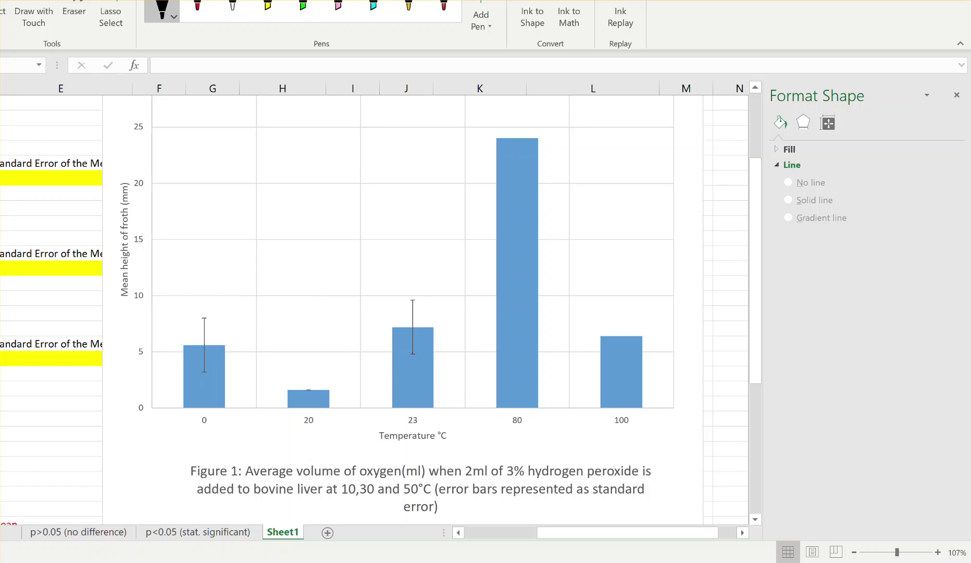